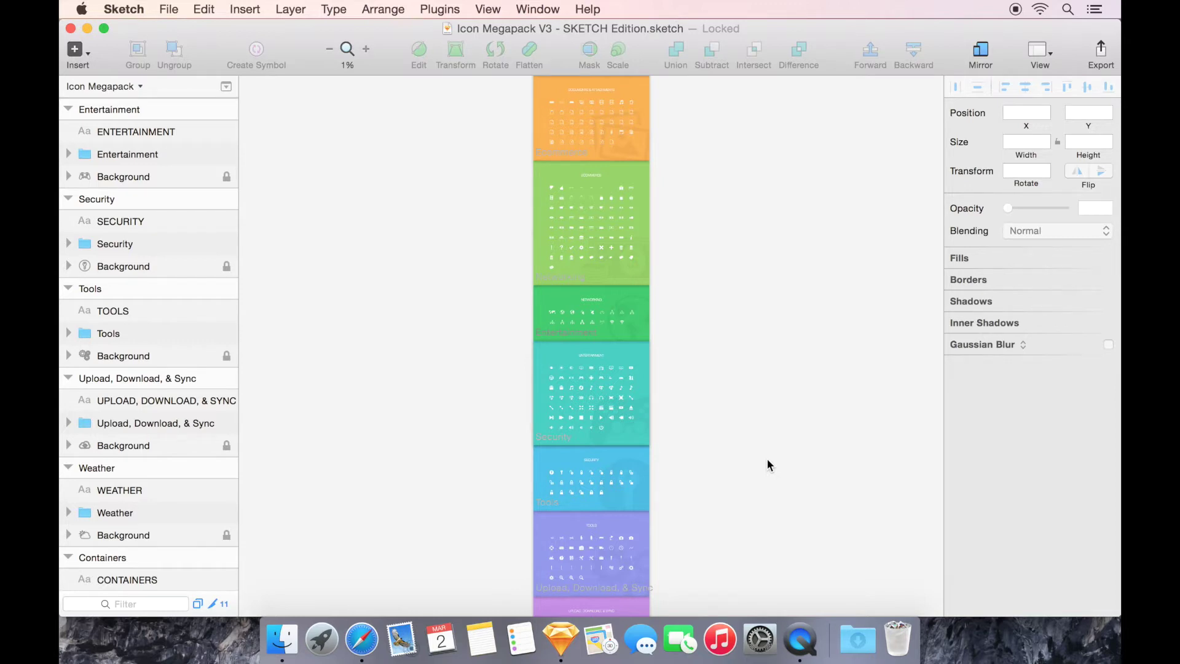
Step: Zoom in on the Entertainment artboard's Game Controller 2 joystick icon and select it
{"action": "left_click", "coordinate": [551, 339]}
{"action": "key", "text": "super+2"}
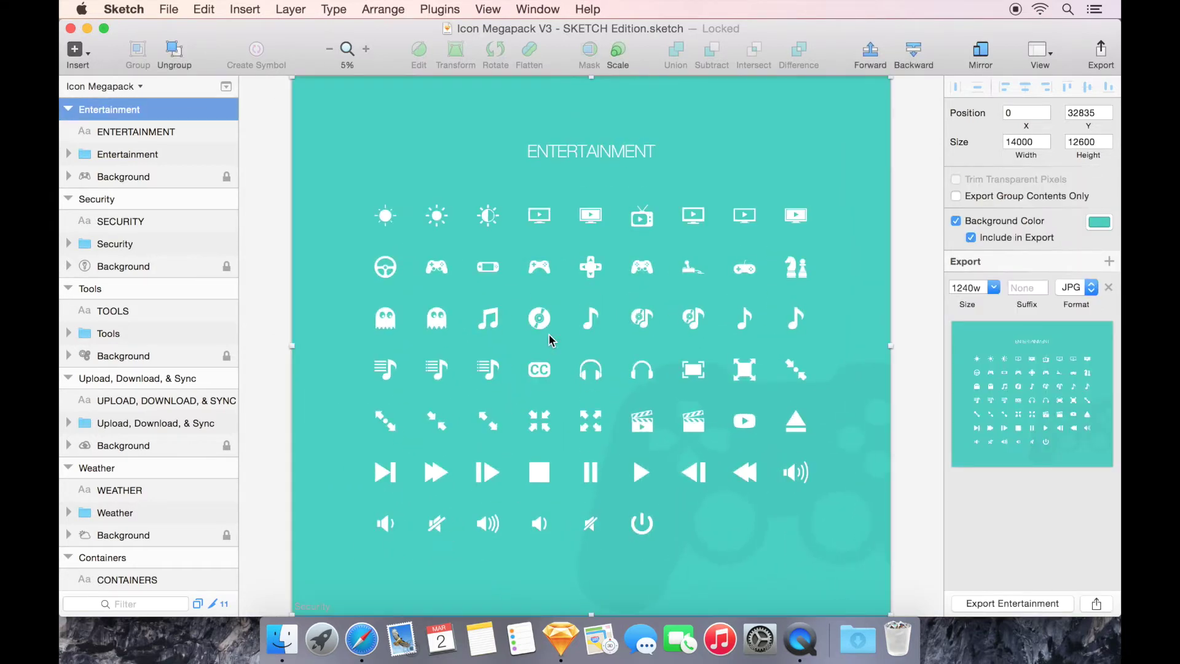
{"action": "double_click", "coordinate": [689, 266]}
{"action": "key", "text": "super+2"}
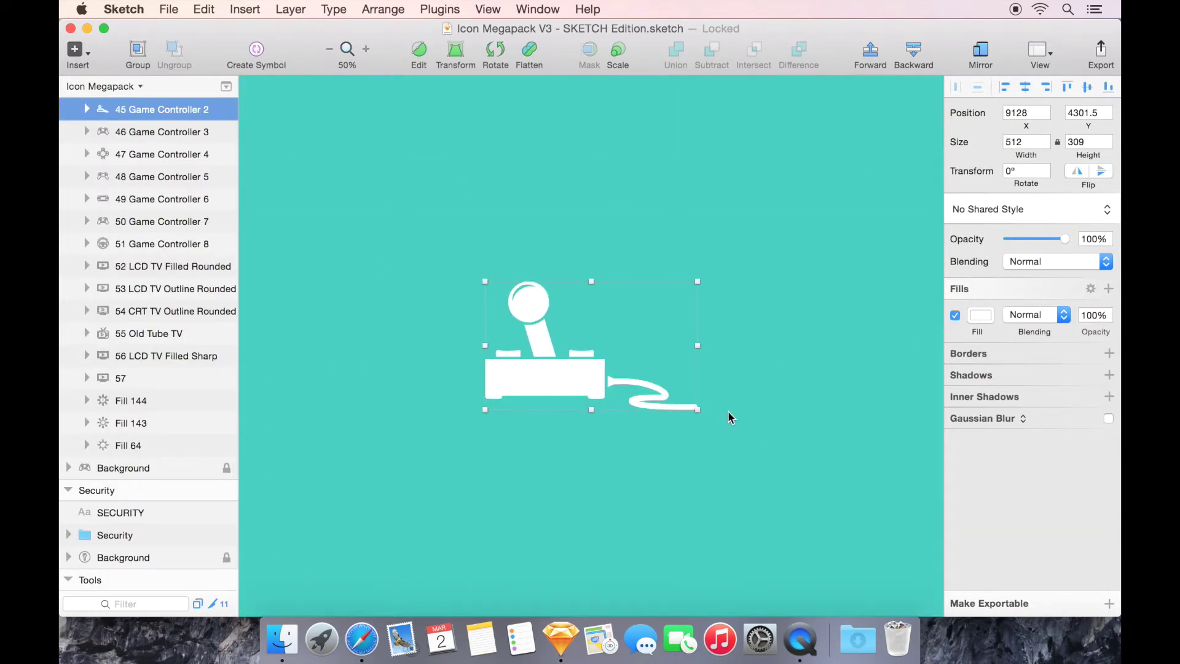
{"action": "left_click", "coordinate": [731, 429]}
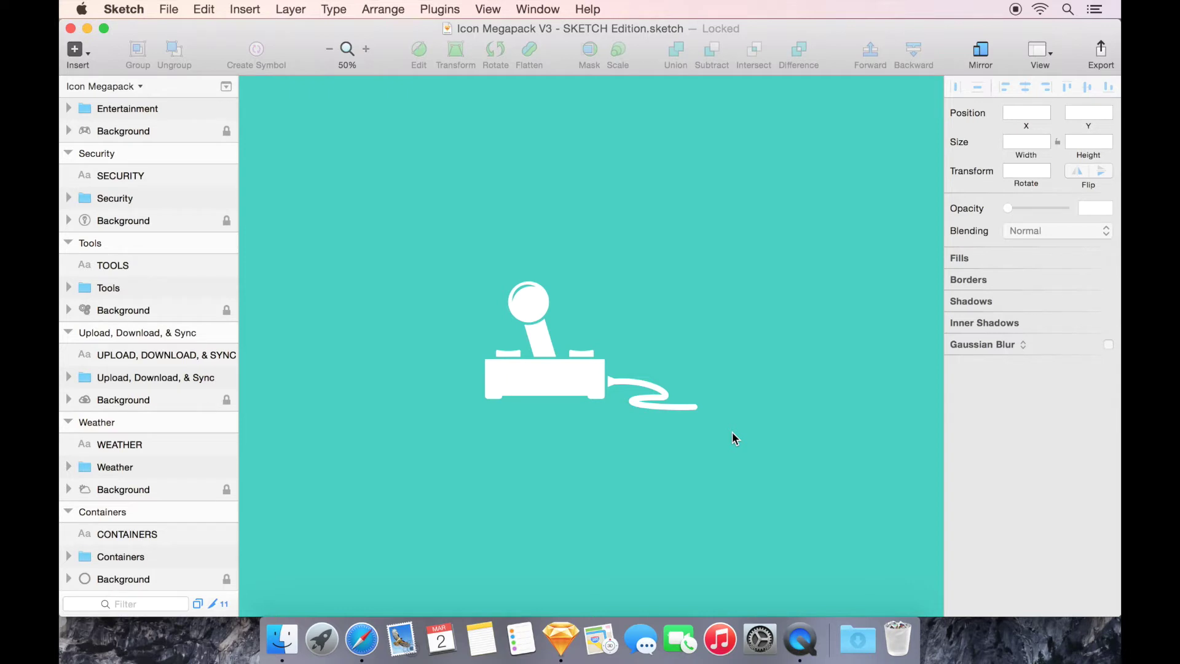
{"action": "left_click", "coordinate": [579, 378]}
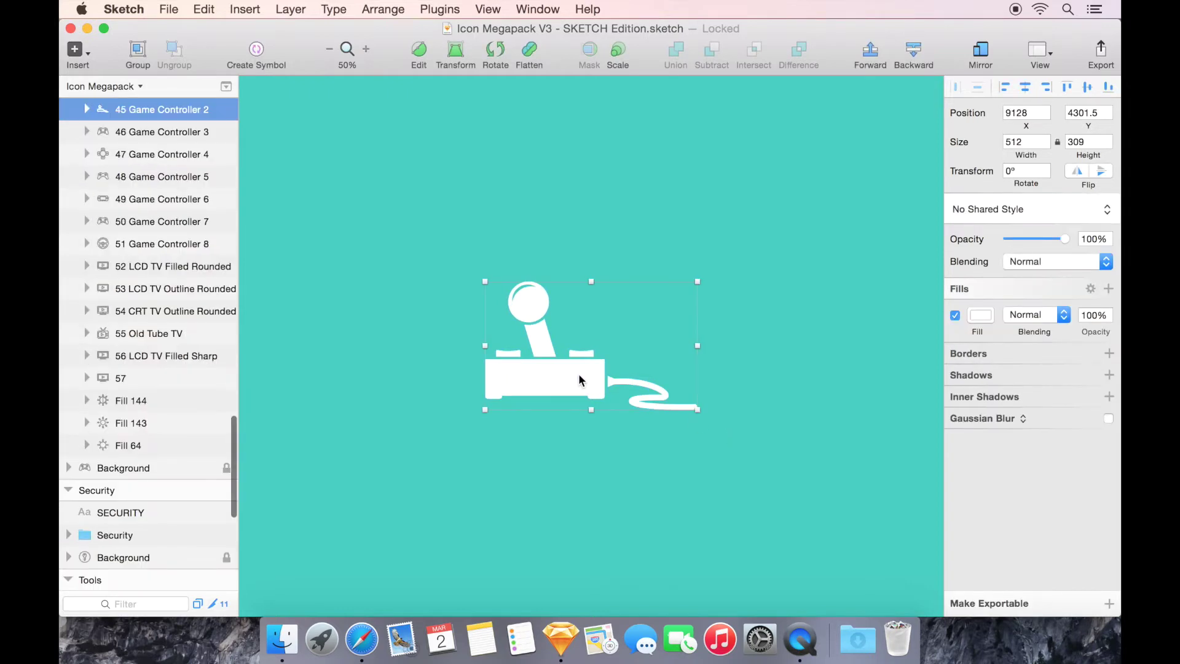
Step: Paste the joystick into a new Untitled document and fill it dark grey 383838
{"action": "key", "text": "super+n"}
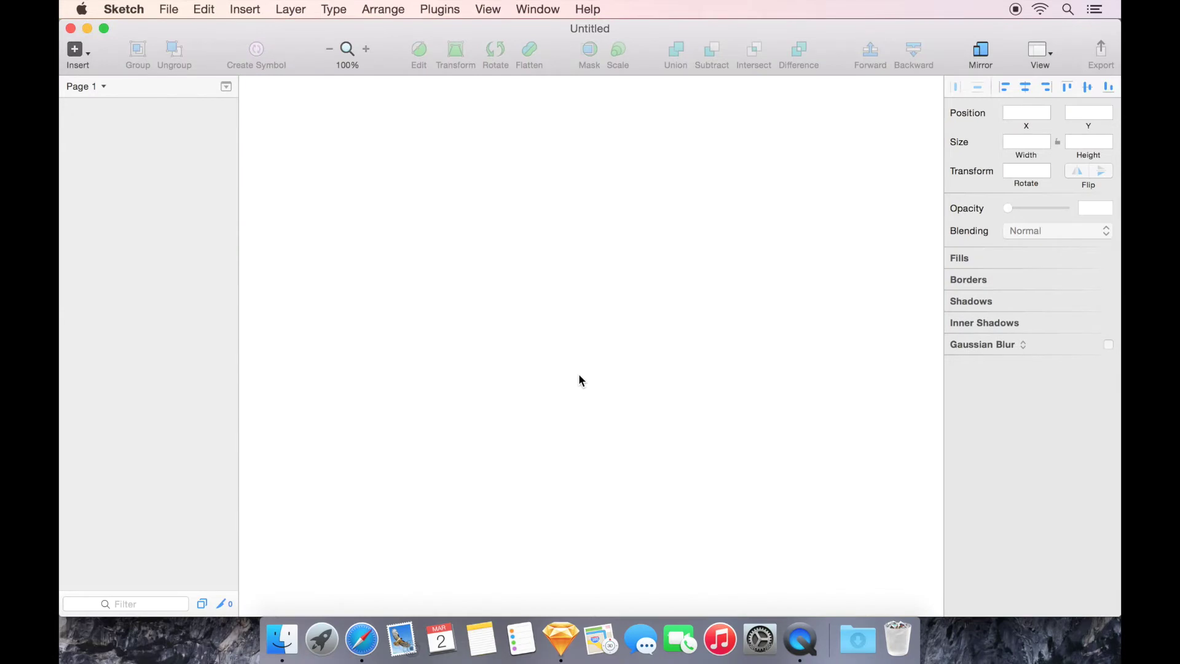
{"action": "key", "text": "super+v"}
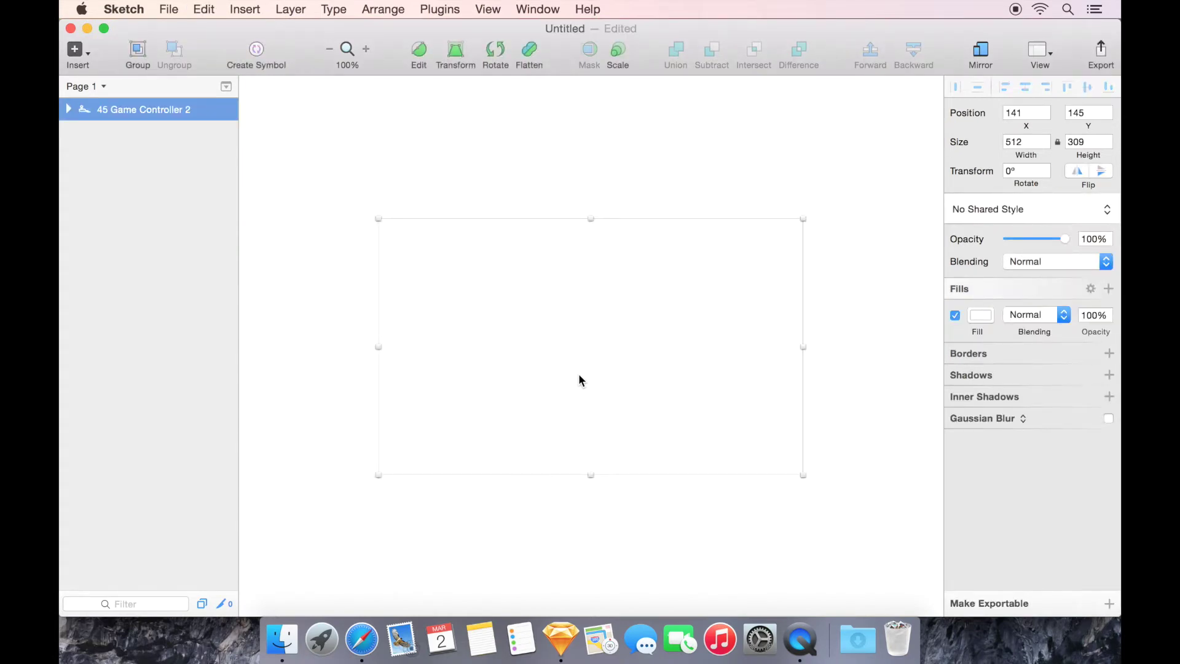
{"action": "left_click", "coordinate": [981, 314]}
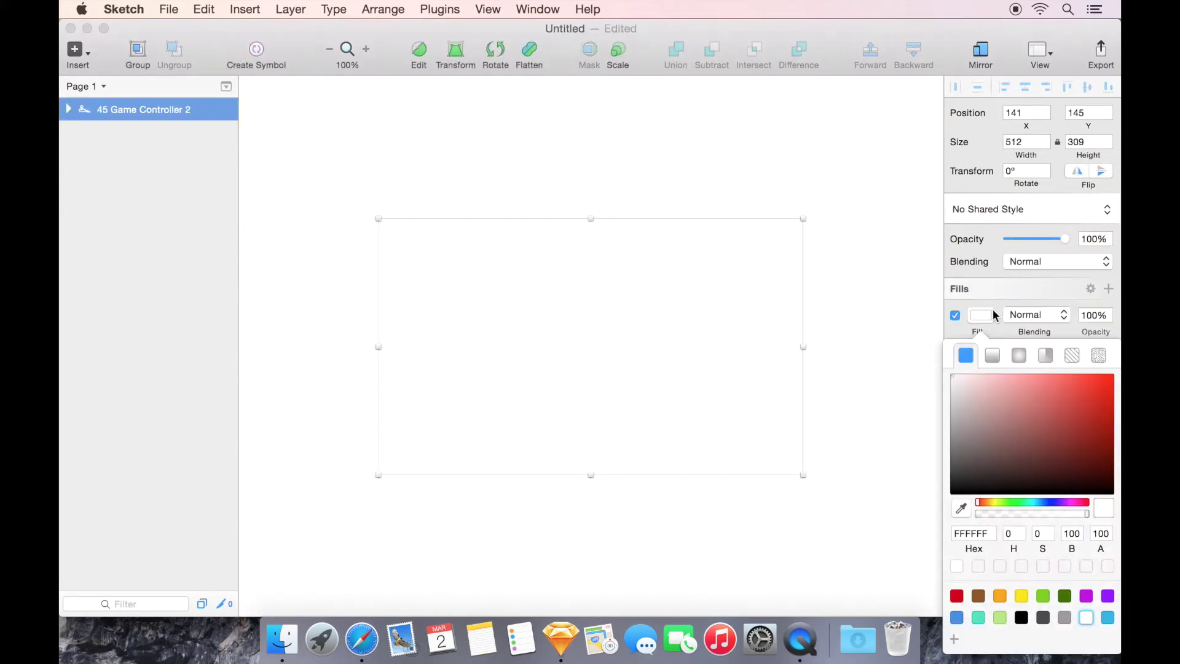
{"action": "left_click_drag", "start_coordinate": [967, 406], "coordinate": [928, 472]}
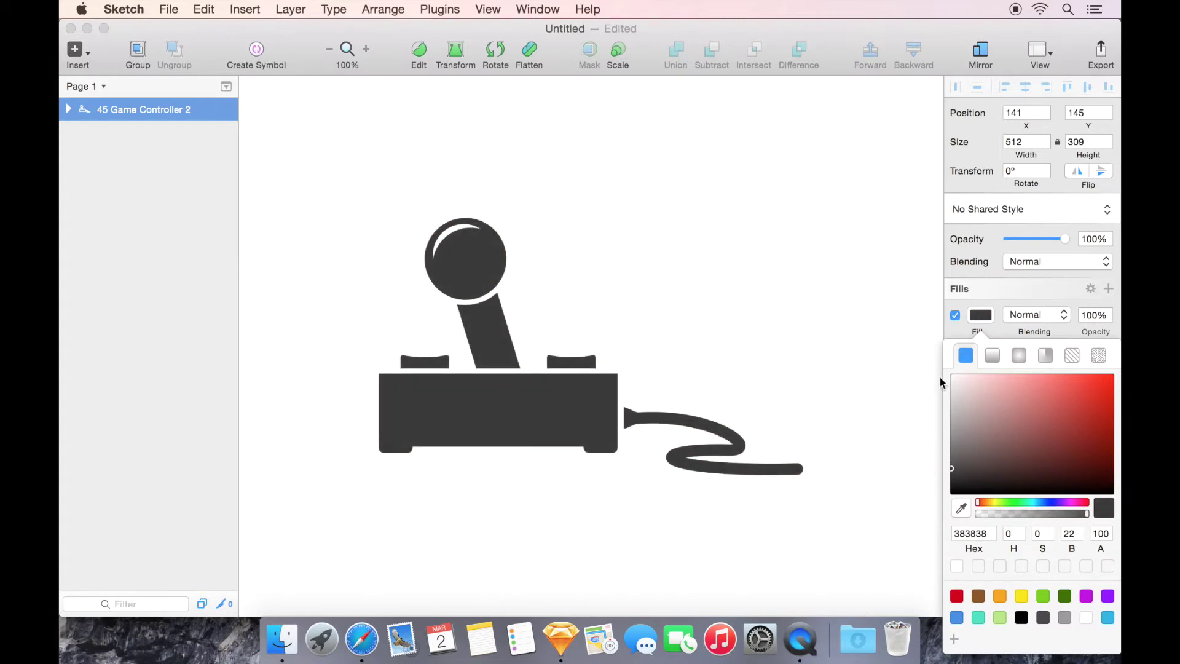
{"action": "left_click", "coordinate": [979, 320]}
{"action": "left_click", "coordinate": [584, 407]}
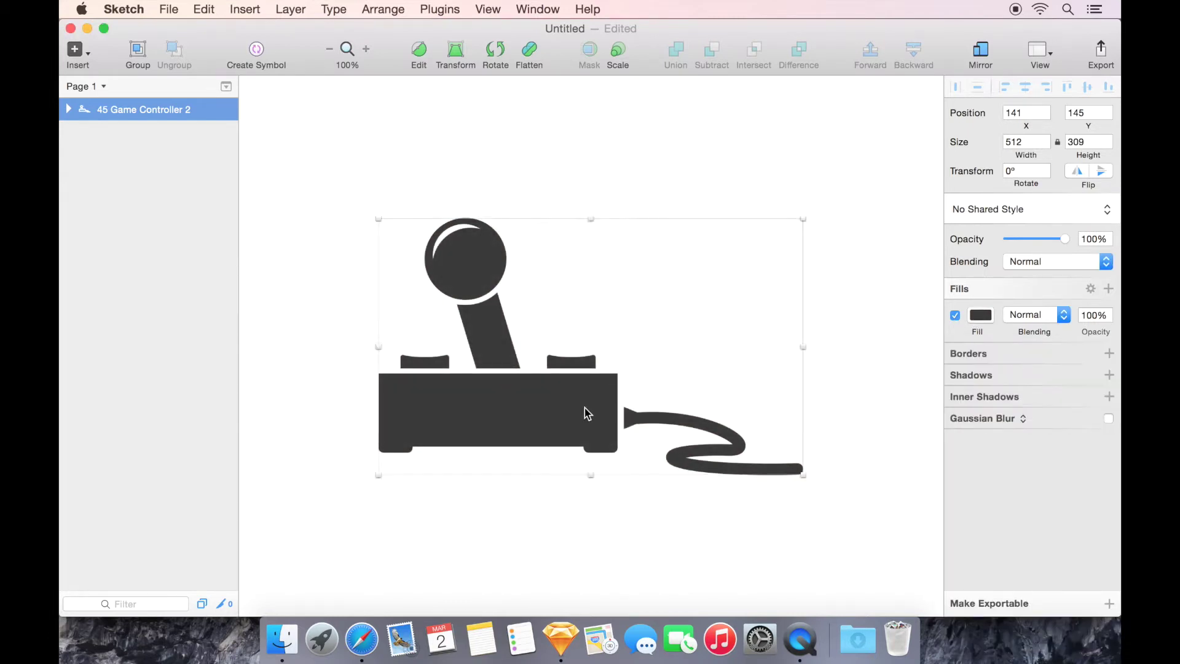
{"action": "left_click", "coordinate": [68, 109]}
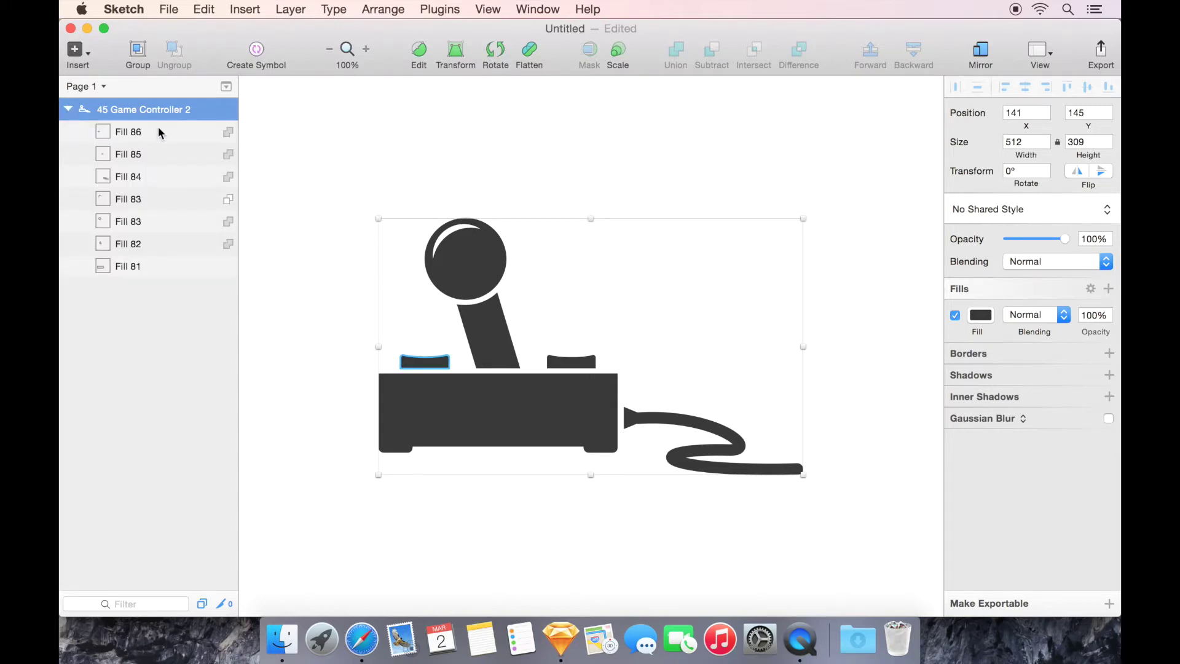
Step: Adjust the fill colour of the joystick's knob circle
{"action": "left_click", "coordinate": [136, 267]}
{"action": "key", "text": "Up"}
{"action": "key", "text": "Up"}
{"action": "key", "text": "Up"}
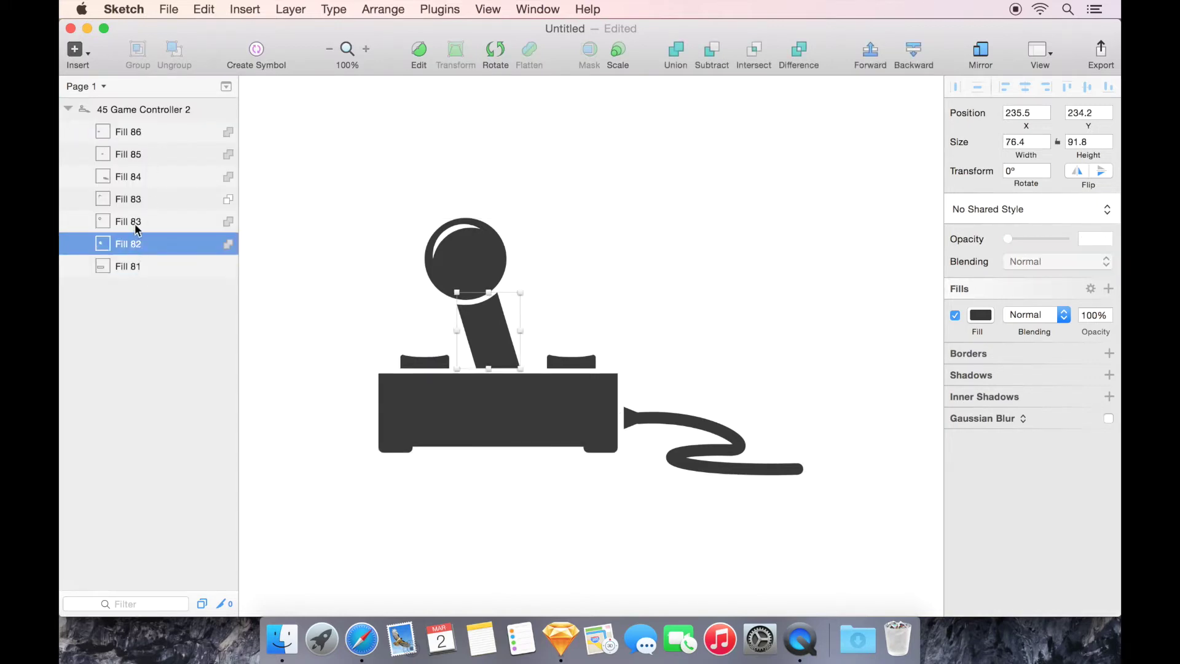
{"action": "left_click", "coordinate": [137, 225]}
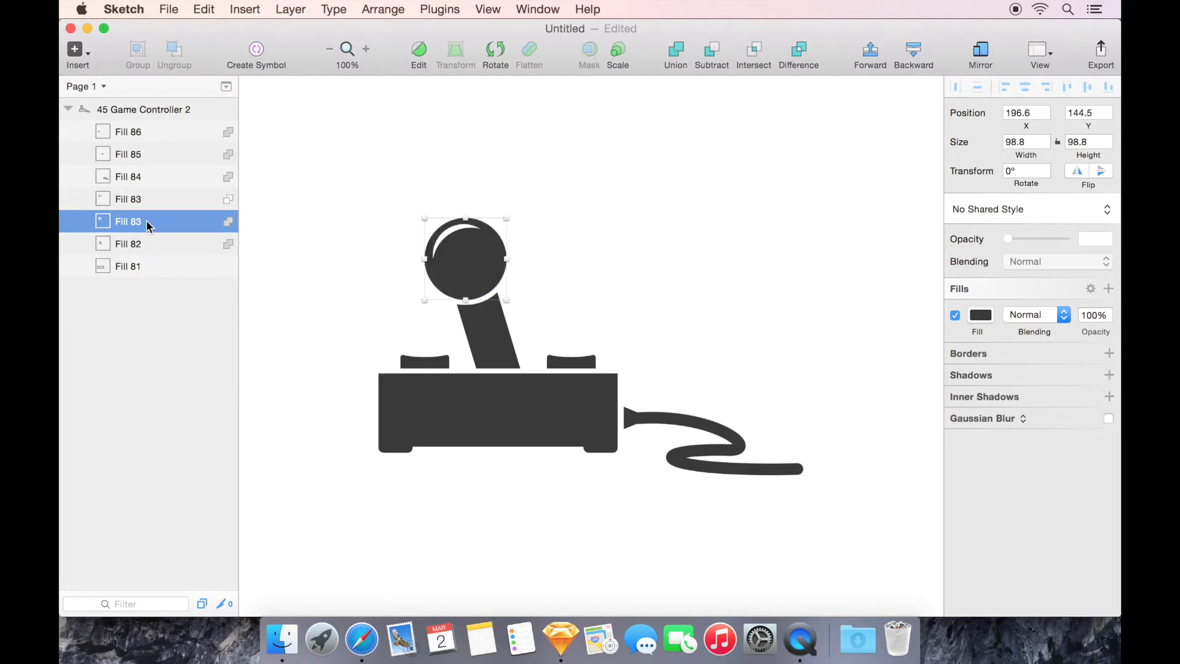
{"action": "left_click", "coordinate": [986, 316]}
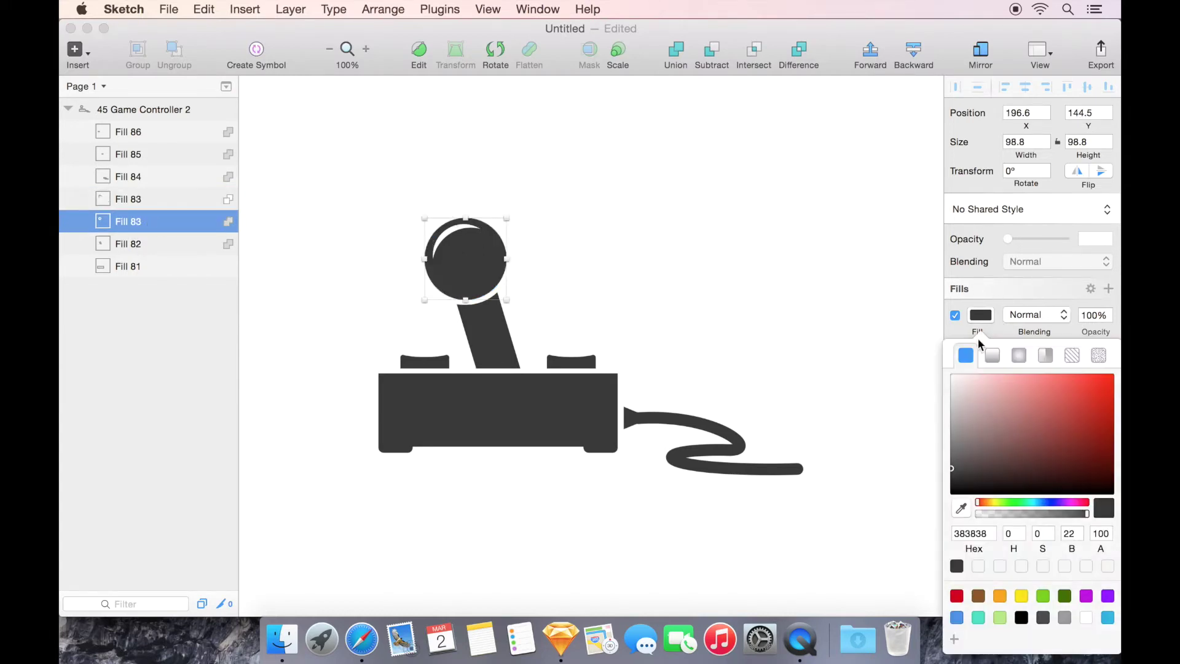
{"action": "left_click_drag", "start_coordinate": [981, 385], "coordinate": [930, 464]}
{"action": "left_click", "coordinate": [987, 325]}
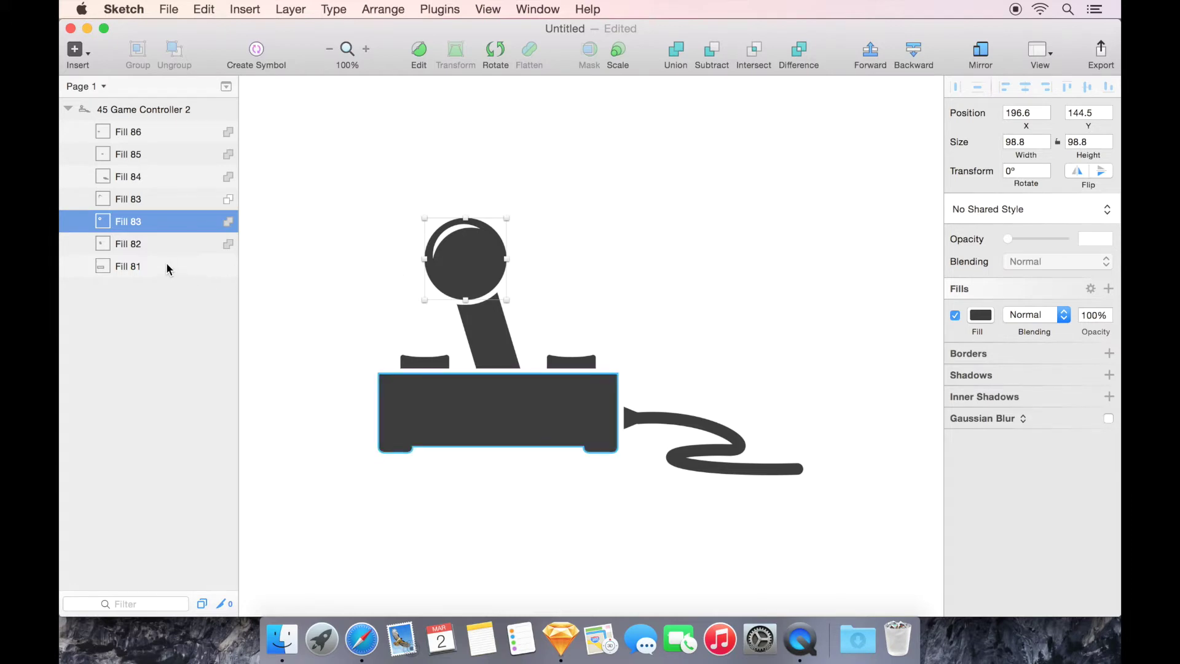
Step: Move the knob, stick, buttons and cable layers (Fill 82–86) above the Game Controller 2 group
{"action": "left_click", "coordinate": [158, 245]}
{"action": "left_click", "coordinate": [153, 132], "text": "shift"}
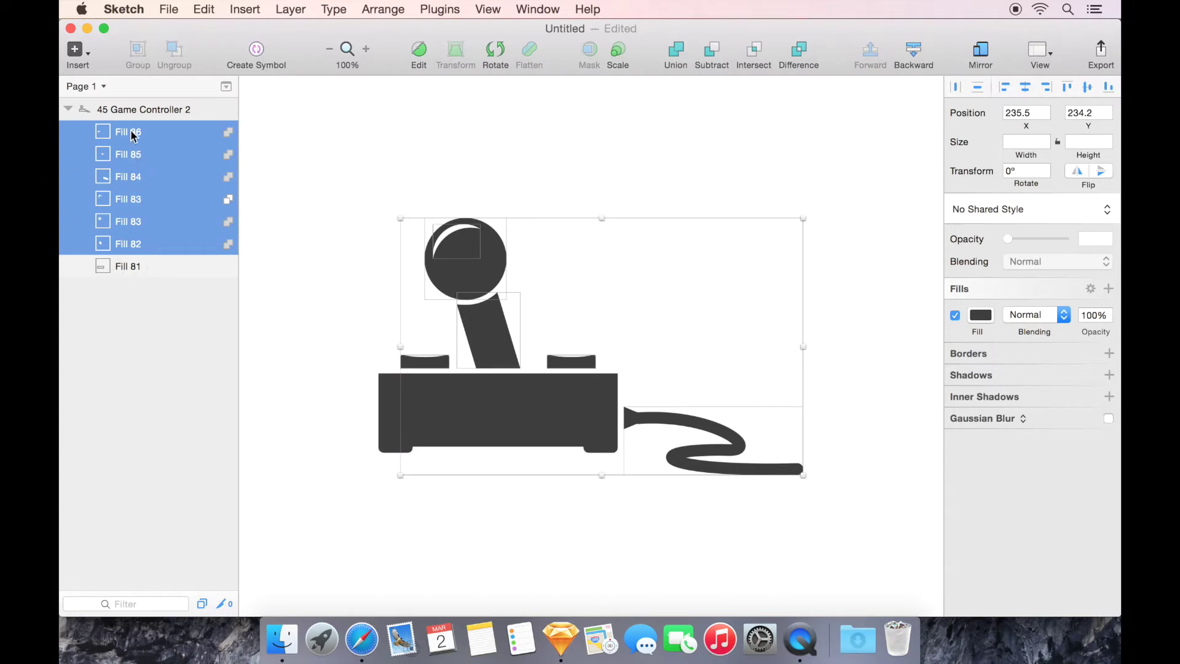
{"action": "left_click_drag", "start_coordinate": [133, 140], "coordinate": [124, 98]}
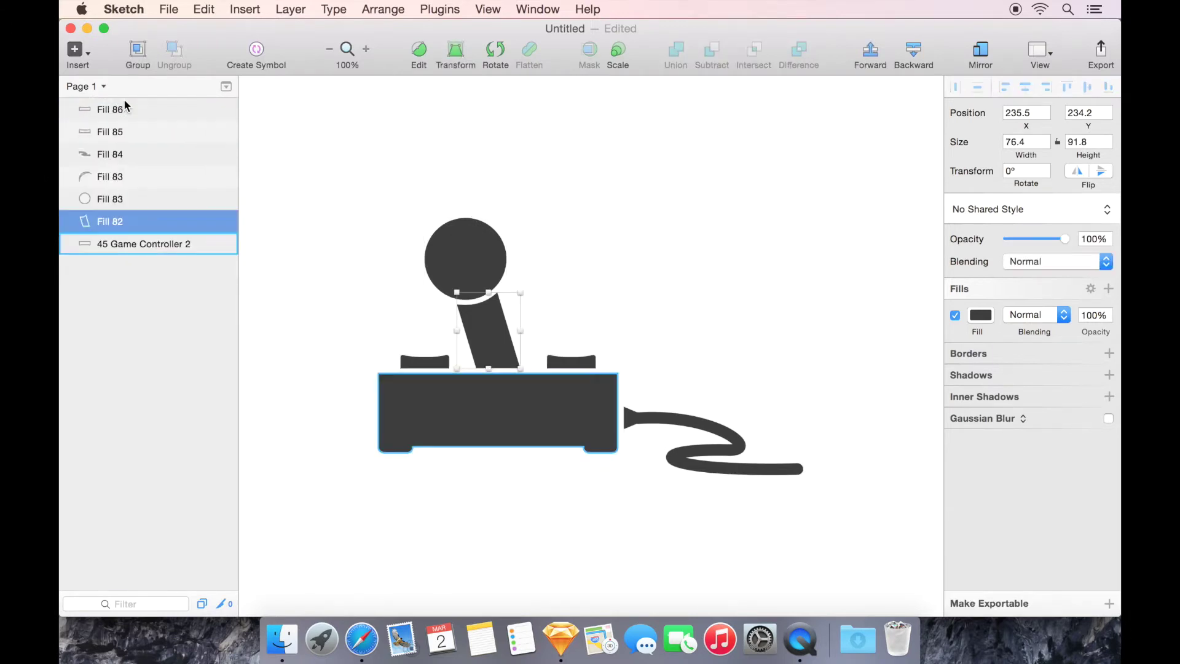
{"action": "left_click", "coordinate": [132, 181]}
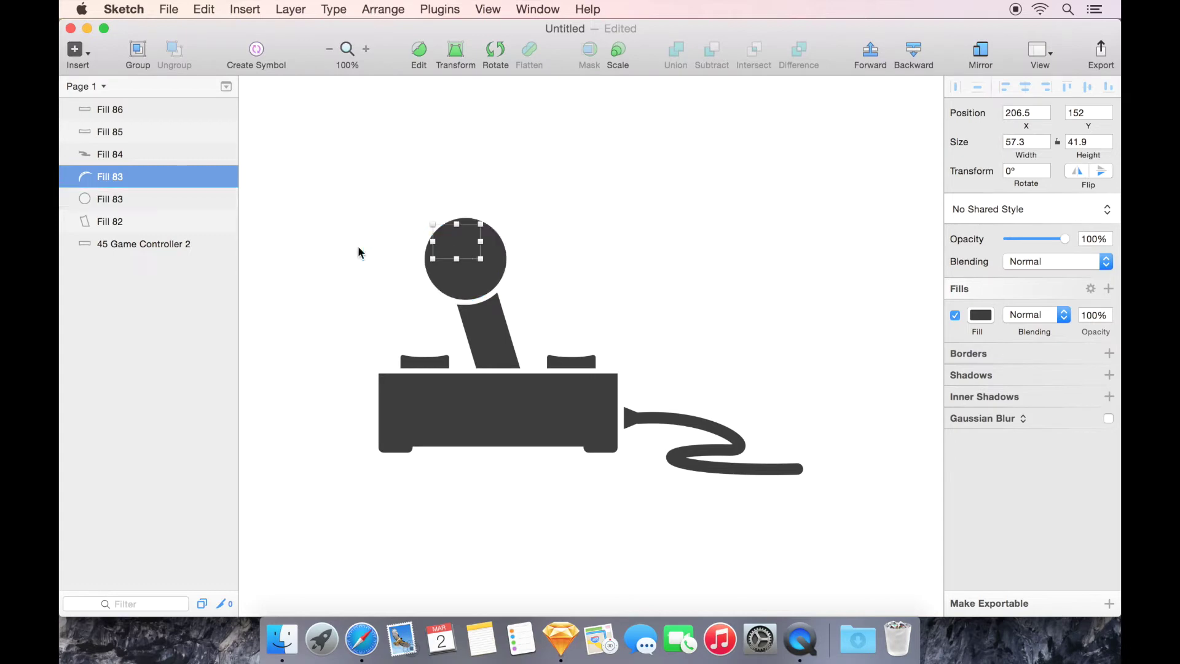
Step: Subtract the highlight arc from the knob circle, leaving one Fill 83 shape with a crescent cutout
{"action": "left_click", "coordinate": [164, 197], "text": "shift"}
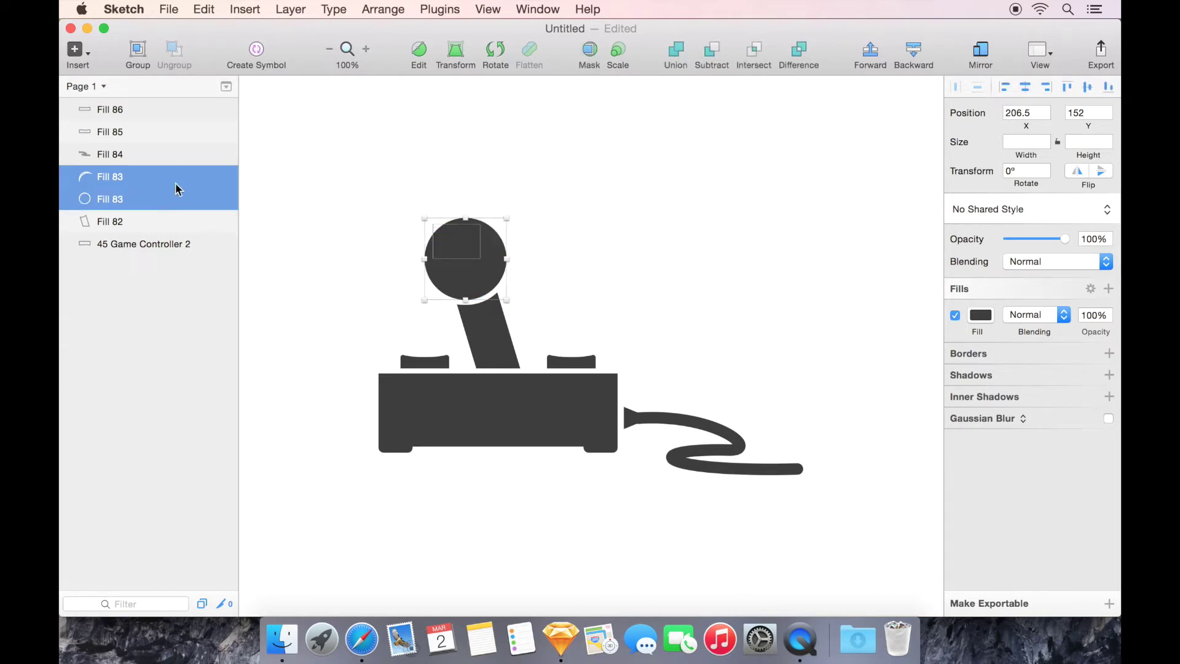
{"action": "left_click", "coordinate": [711, 56]}
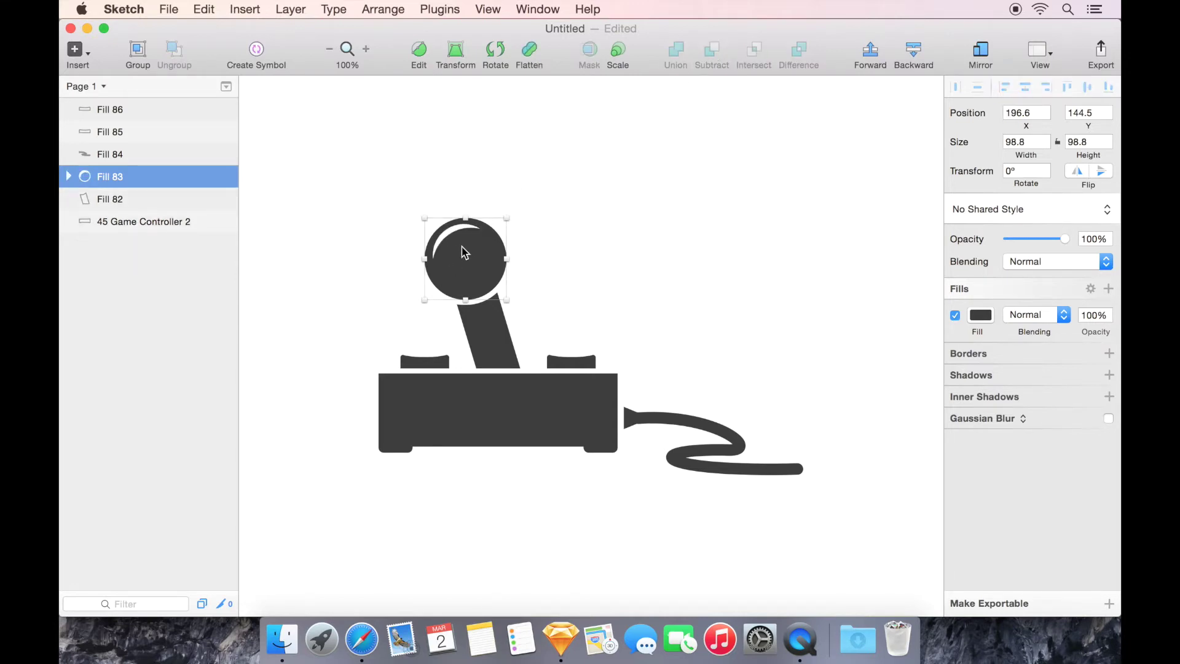
{"action": "left_click", "coordinate": [487, 324]}
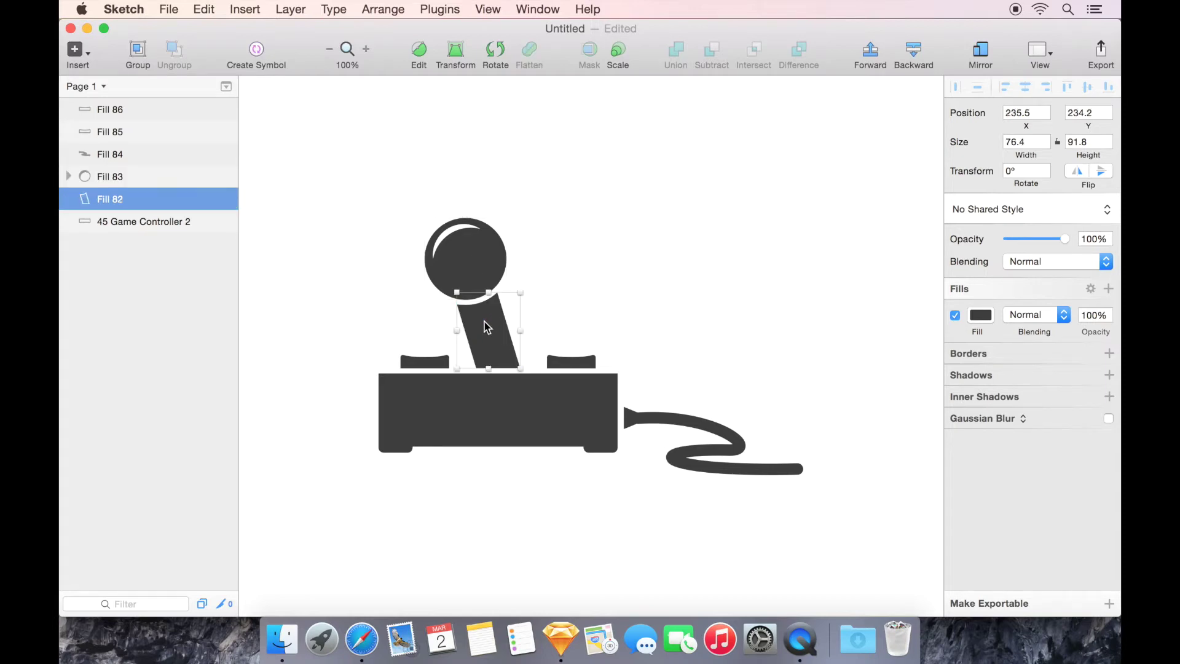
{"action": "left_click", "coordinate": [425, 362]}
{"action": "left_click", "coordinate": [576, 371]}
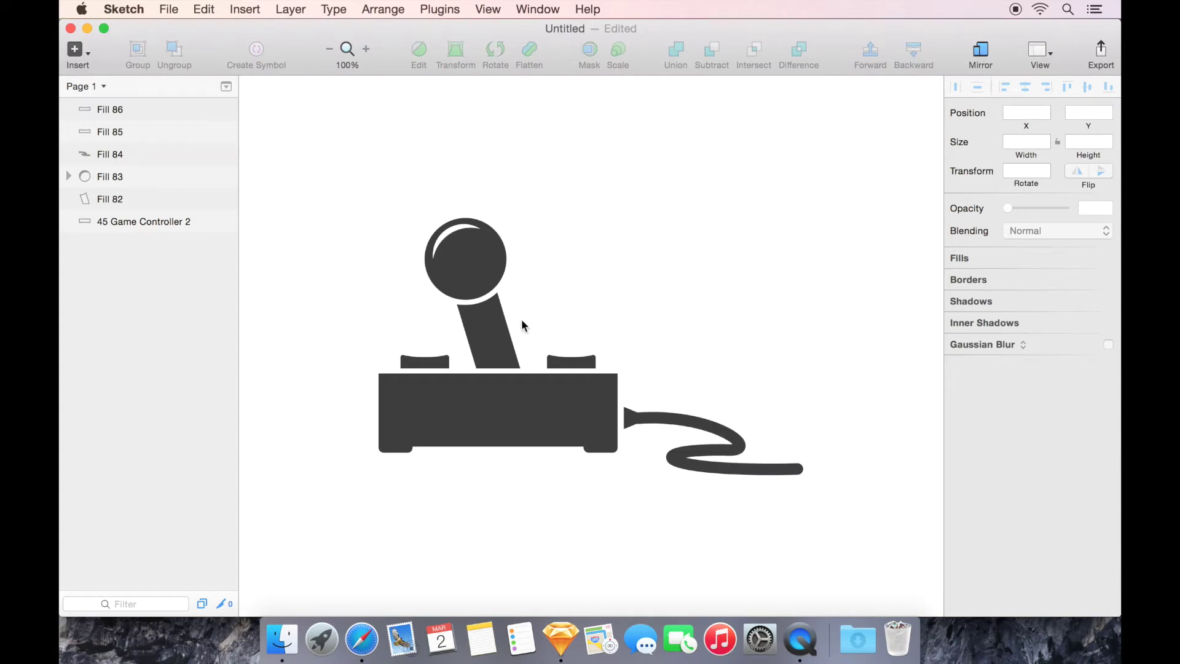
Step: Colour the knob red C04A4A
{"action": "left_click", "coordinate": [474, 266]}
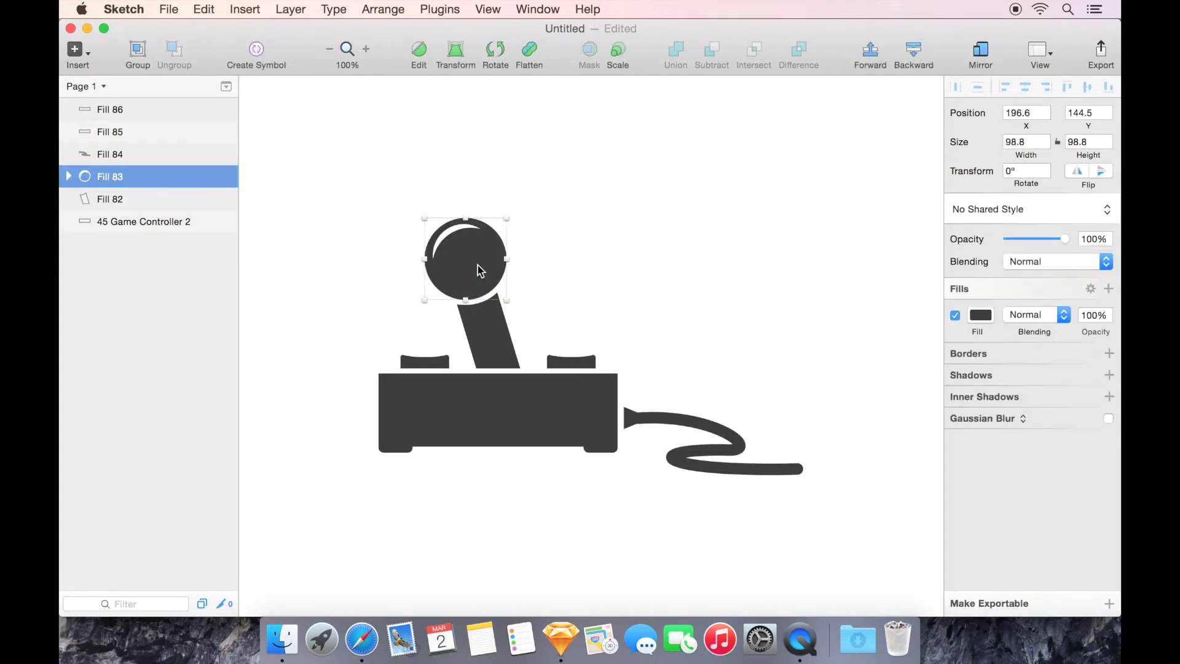
{"action": "left_click", "coordinate": [981, 316]}
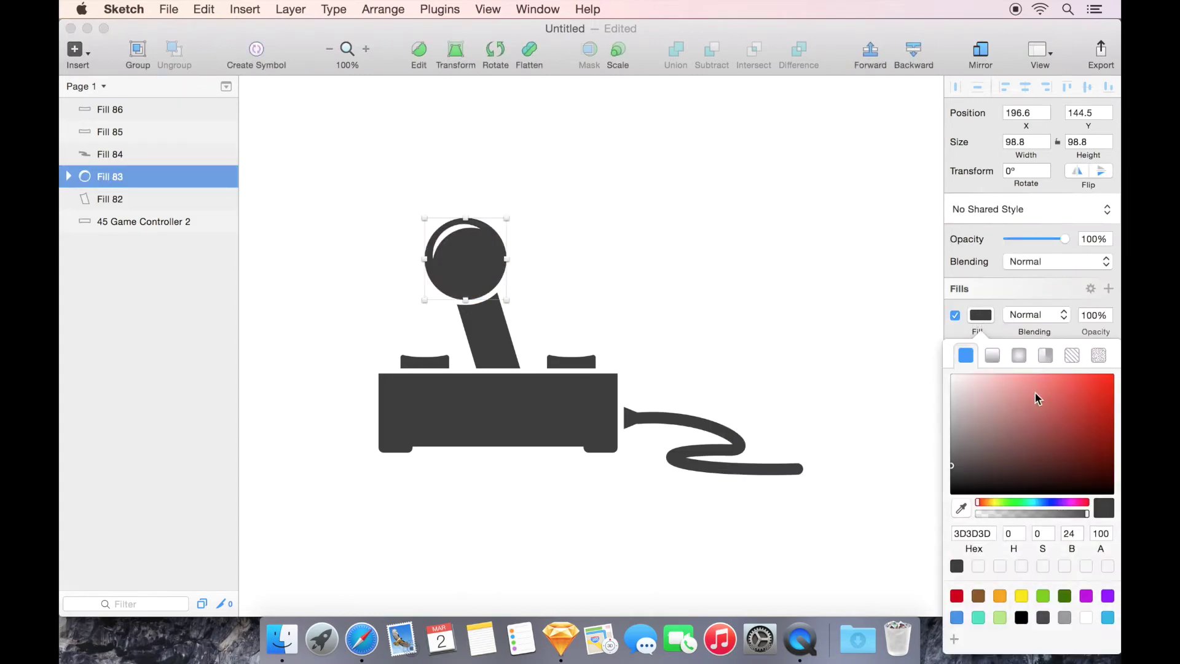
{"action": "left_click_drag", "start_coordinate": [1036, 393], "coordinate": [1050, 401]}
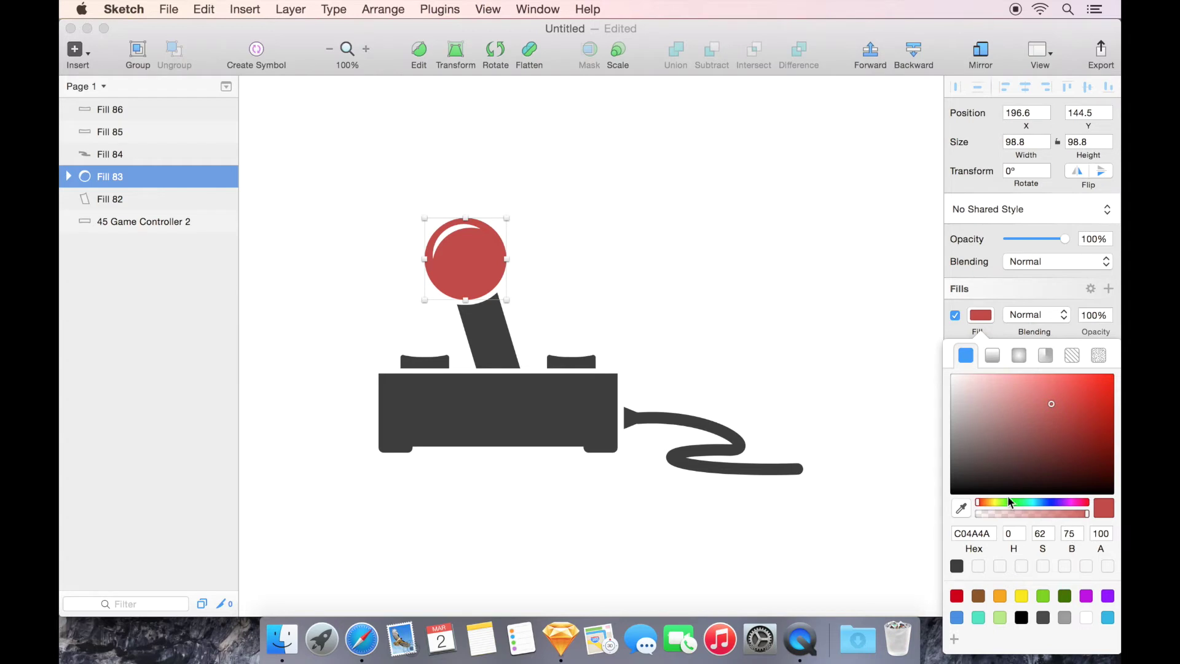
Step: Sample the knob's red onto the left and right buttons
{"action": "left_click", "coordinate": [441, 363]}
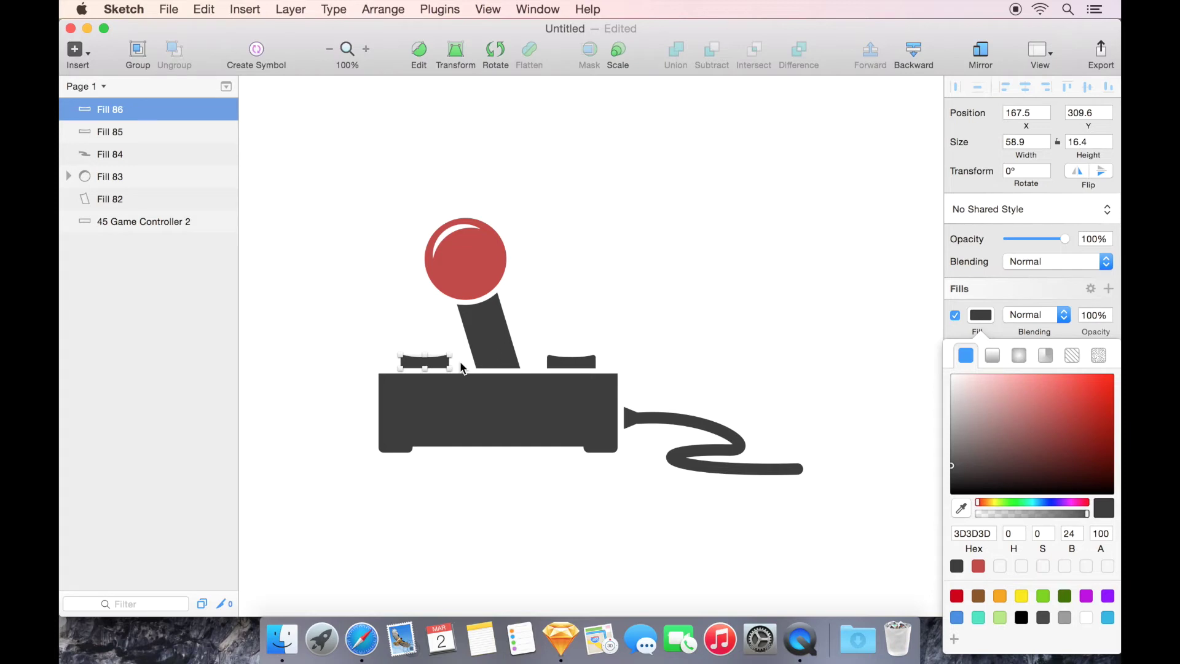
{"action": "key", "text": "ctrl+c"}
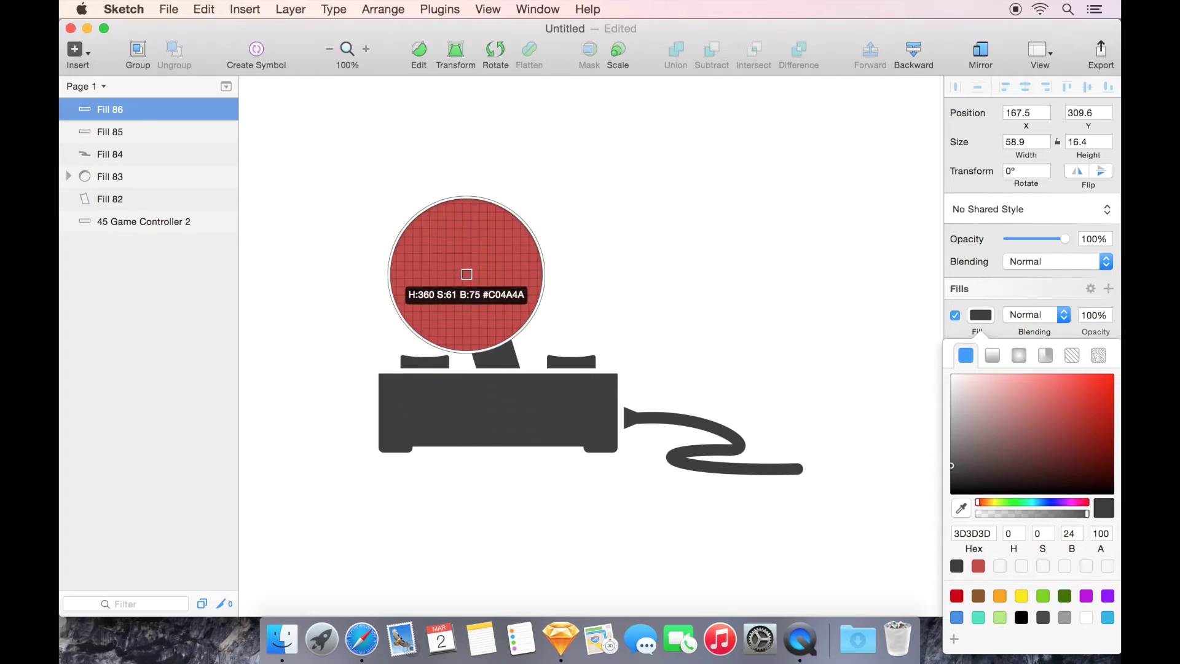
{"action": "left_click", "coordinate": [467, 278]}
{"action": "left_click", "coordinate": [553, 357]}
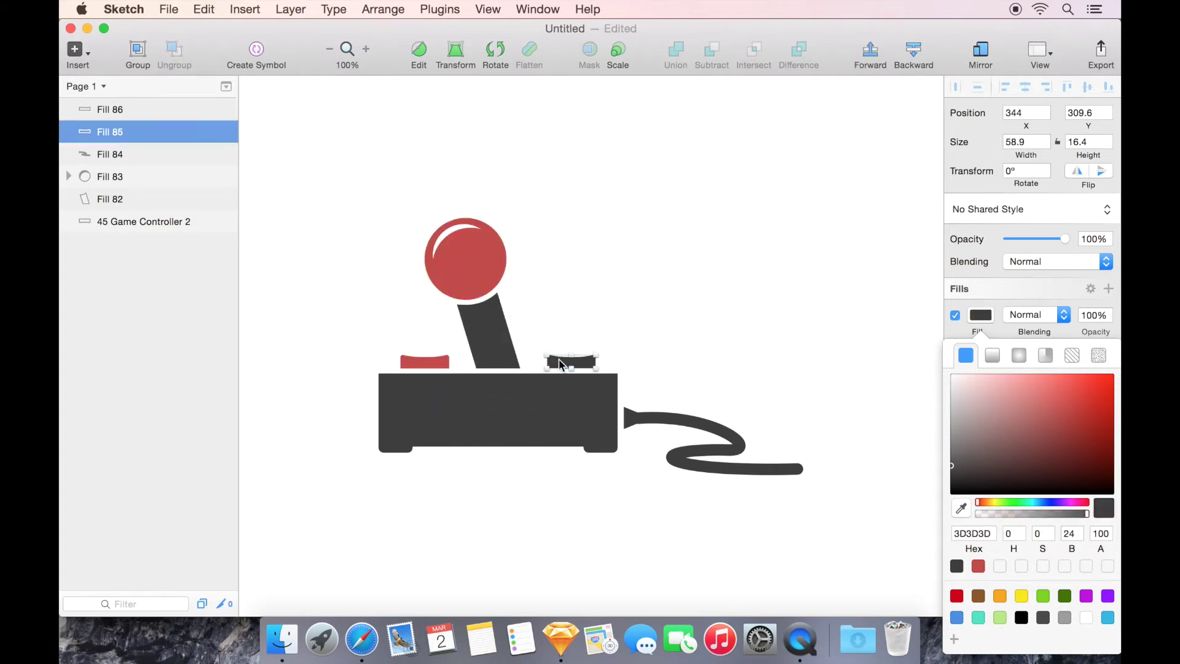
{"action": "key", "text": "ctrl+c"}
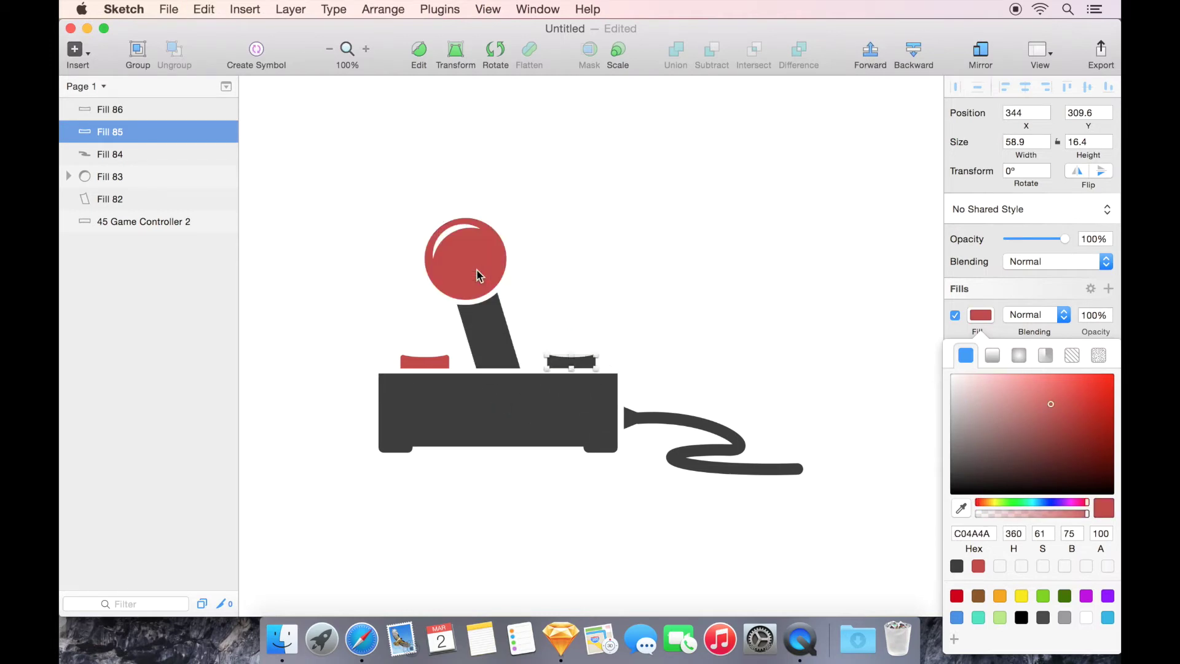
{"action": "left_click", "coordinate": [474, 269]}
{"action": "left_click", "coordinate": [611, 254]}
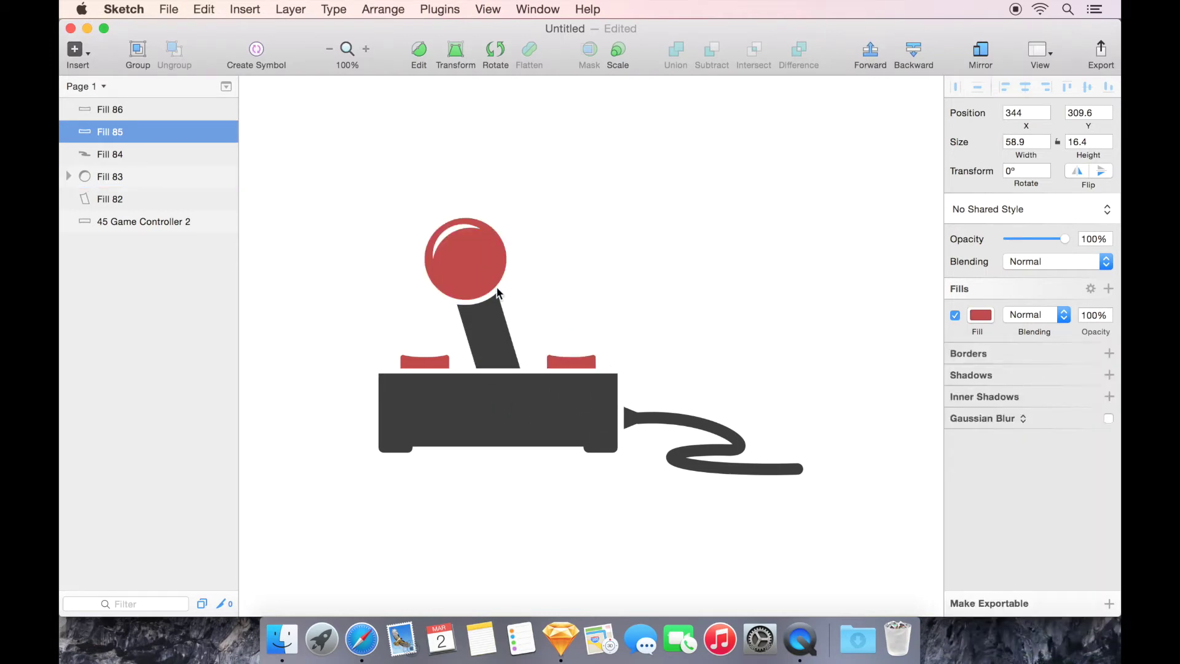
{"action": "left_click", "coordinate": [487, 327]}
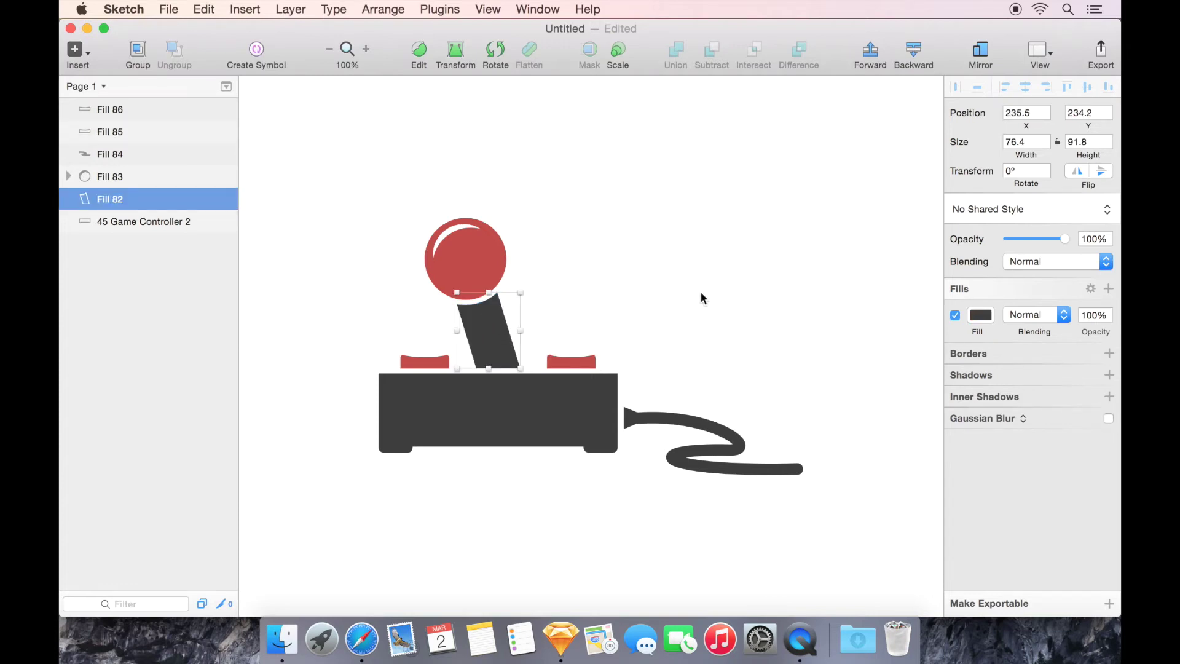
{"action": "left_click", "coordinate": [981, 316]}
Step: Make the shaft grey 929292 and the cable near-black
{"action": "left_click_drag", "start_coordinate": [979, 389], "coordinate": [929, 422]}
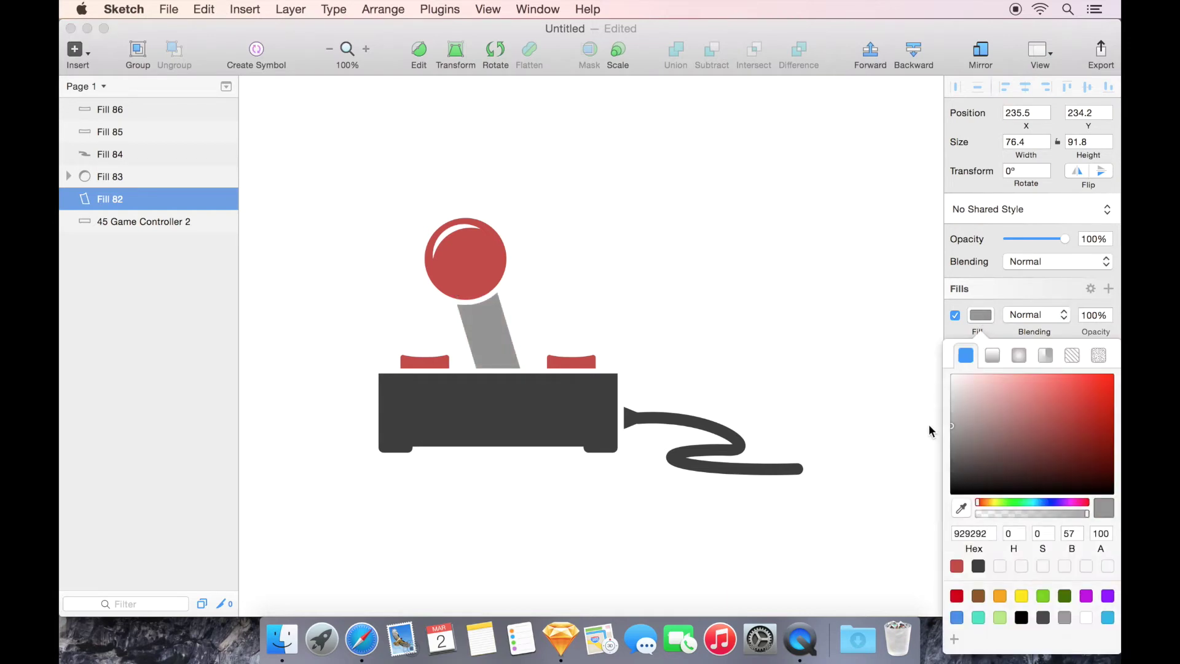
{"action": "left_click", "coordinate": [982, 319]}
{"action": "left_click", "coordinate": [711, 427]}
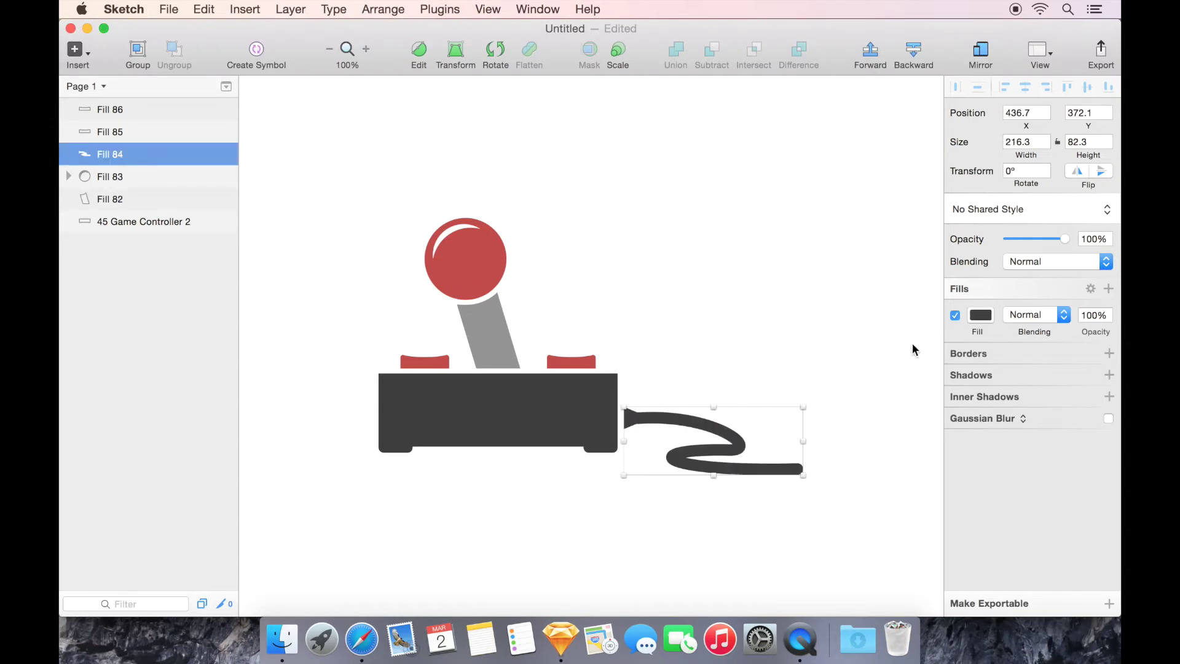
{"action": "left_click", "coordinate": [981, 315]}
{"action": "left_click_drag", "start_coordinate": [980, 430], "coordinate": [941, 487]}
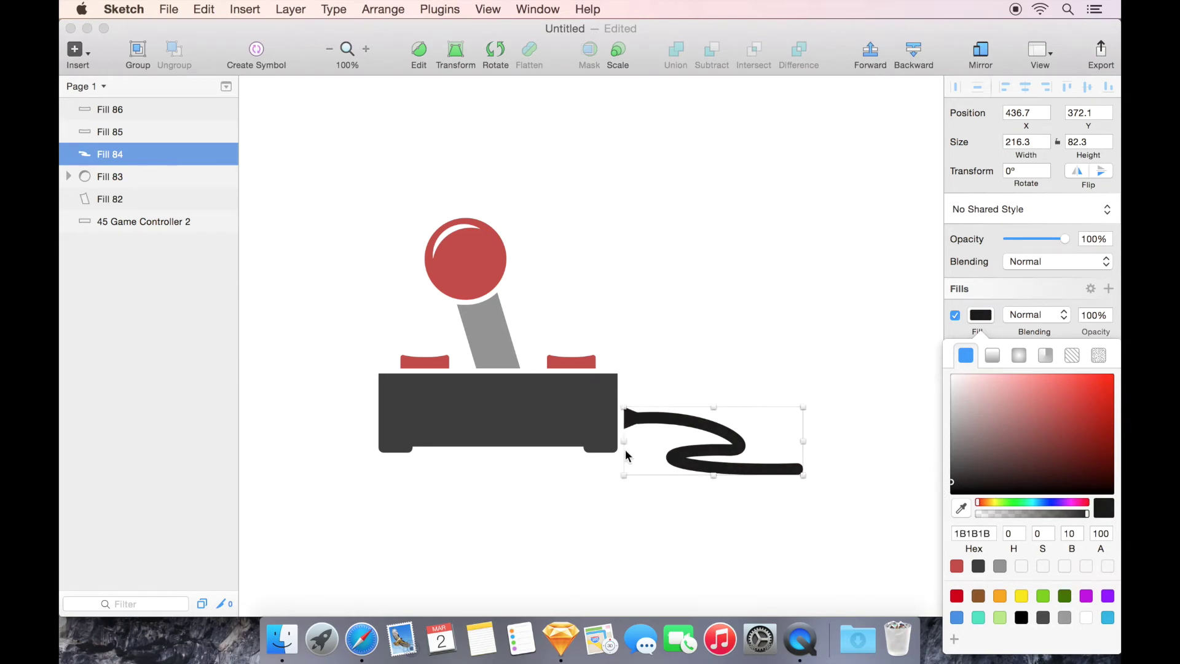
Step: Lighten the base fill slightly to dark grey 4B4B4B
{"action": "left_click", "coordinate": [541, 434]}
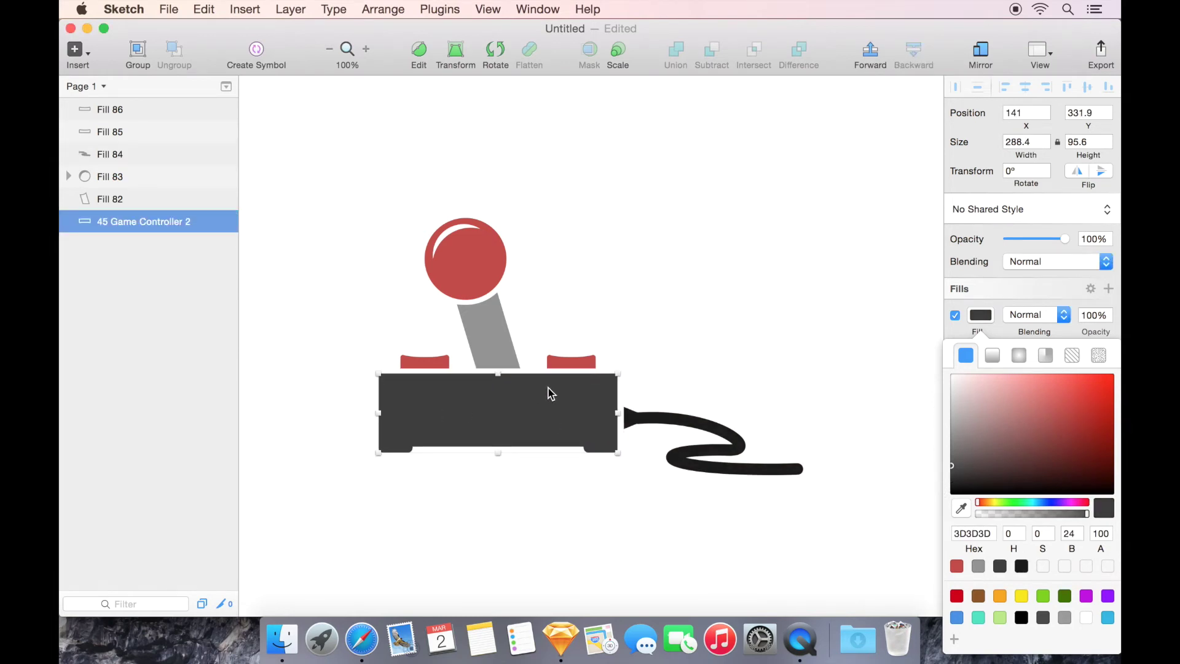
{"action": "left_click_drag", "start_coordinate": [956, 465], "coordinate": [931, 459]}
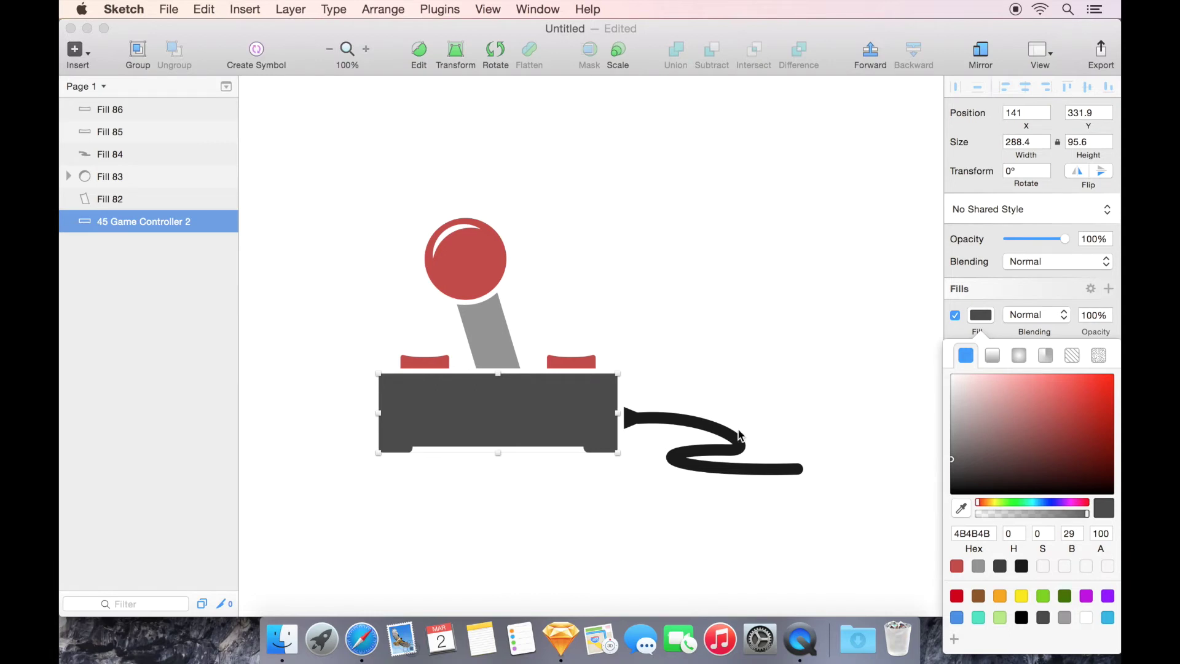
{"action": "left_click", "coordinate": [492, 318]}
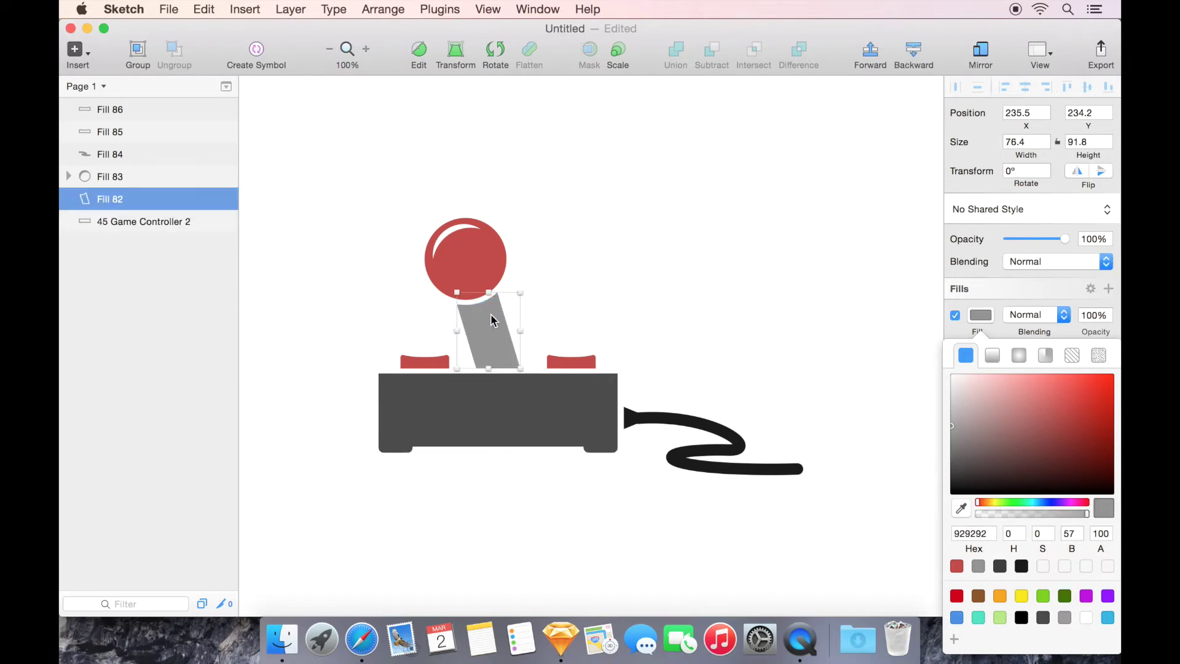
{"action": "left_click", "coordinate": [502, 410]}
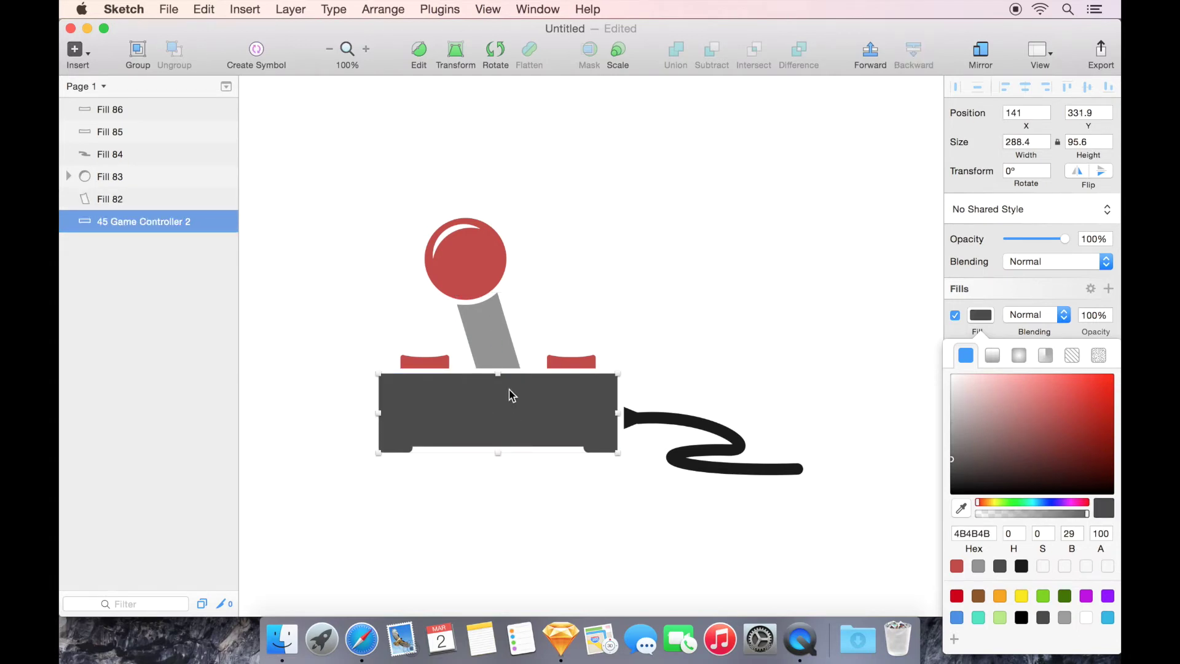
{"action": "left_click", "coordinate": [496, 348]}
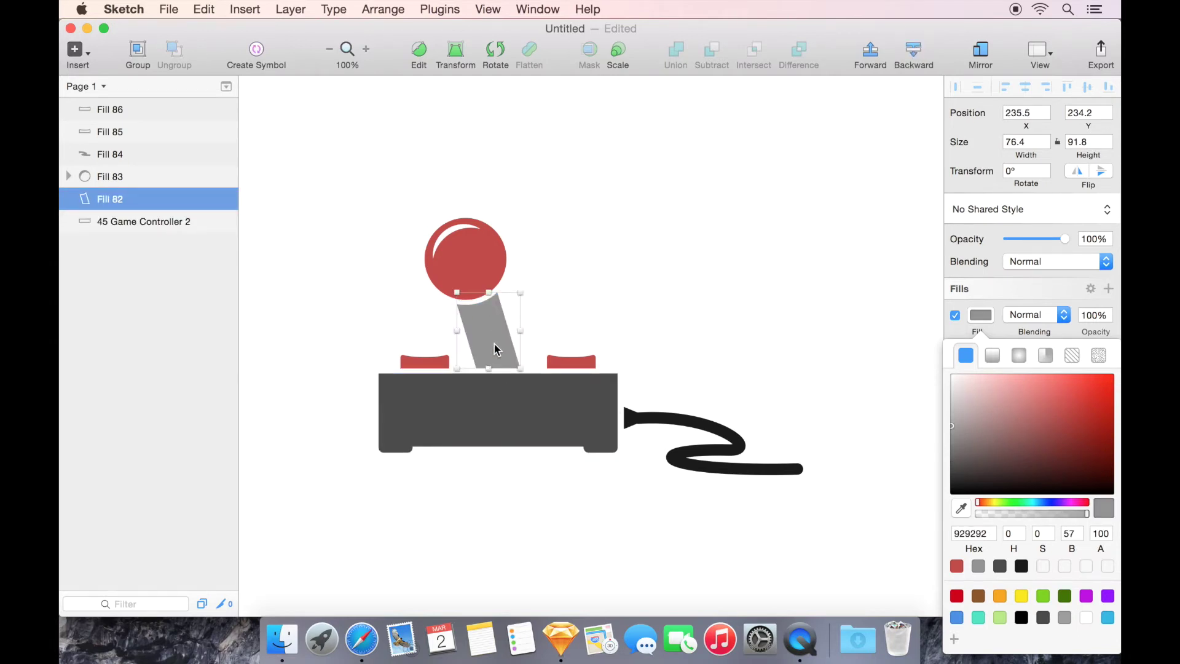
Step: Duplicate the shaft Fill 82, creating copy Fill 87
{"action": "key", "text": "super+d"}
{"action": "left_click", "coordinate": [132, 223]}
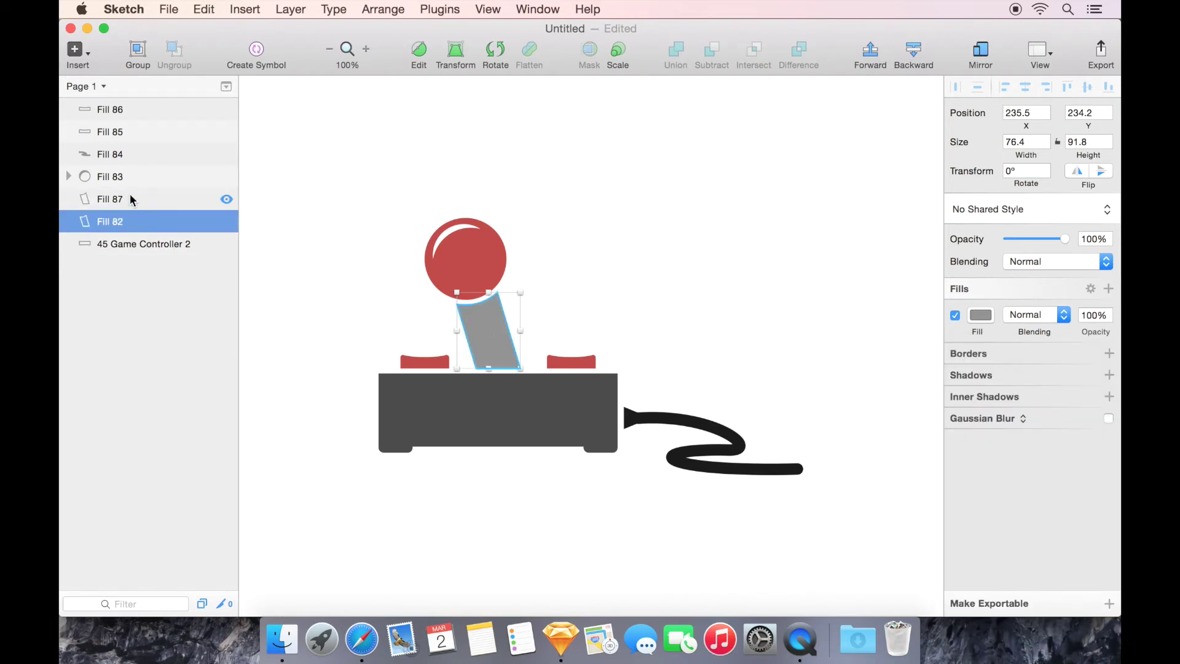
{"action": "left_click", "coordinate": [132, 200]}
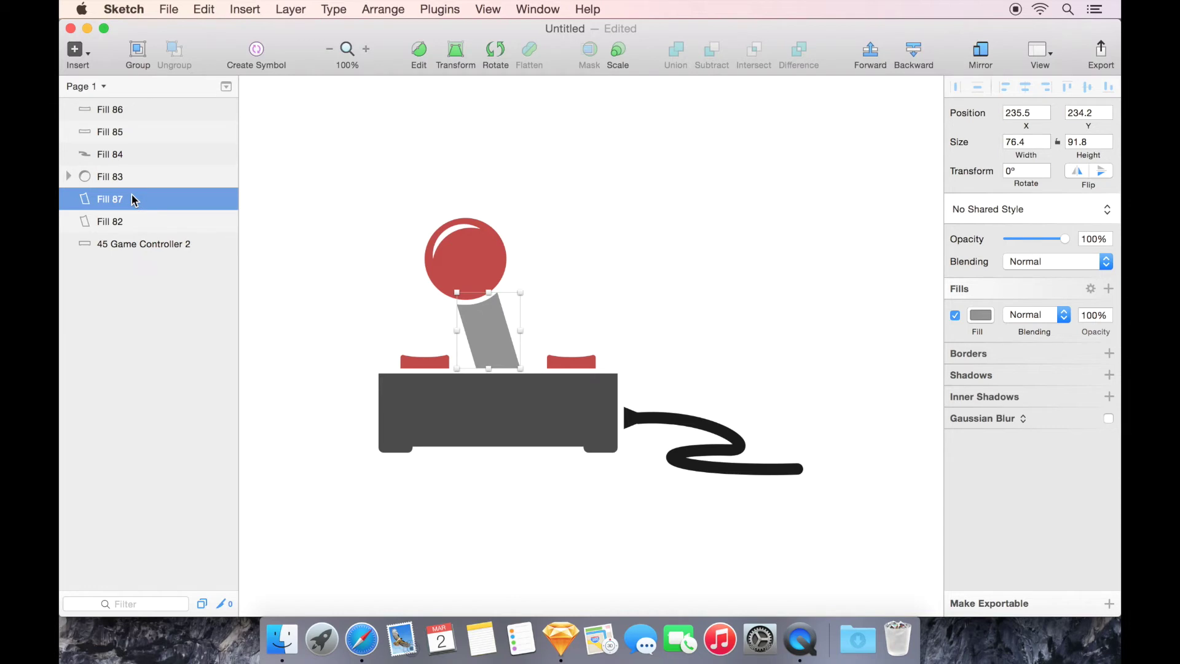
{"action": "left_click", "coordinate": [129, 221]}
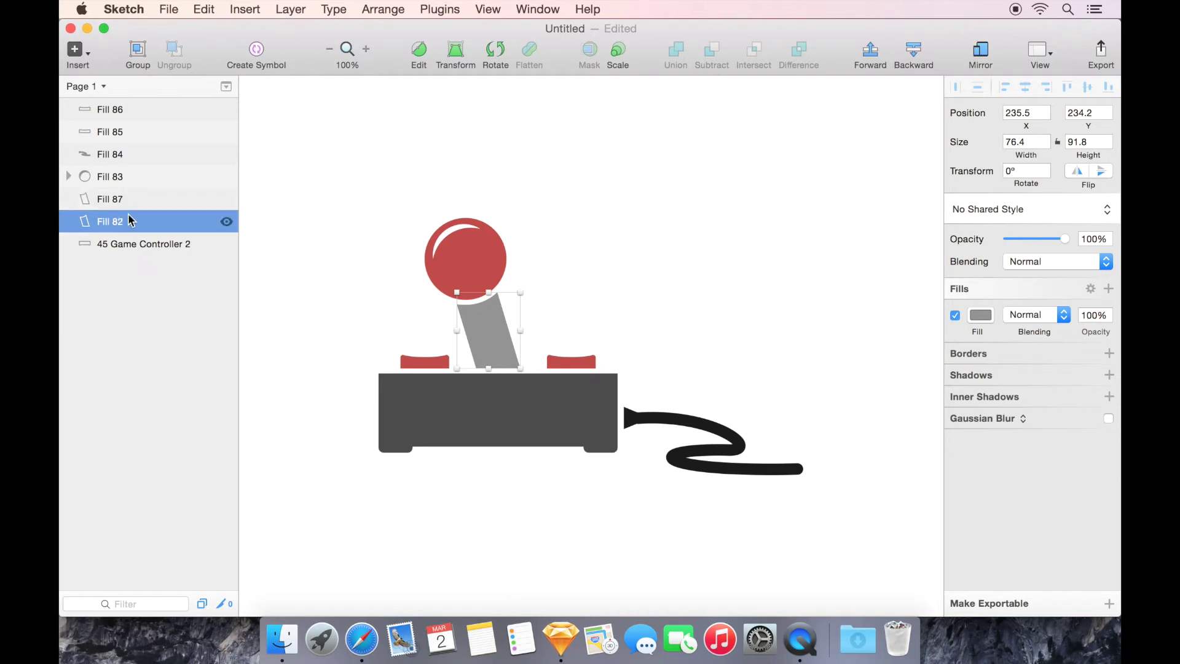
{"action": "left_click", "coordinate": [114, 203]}
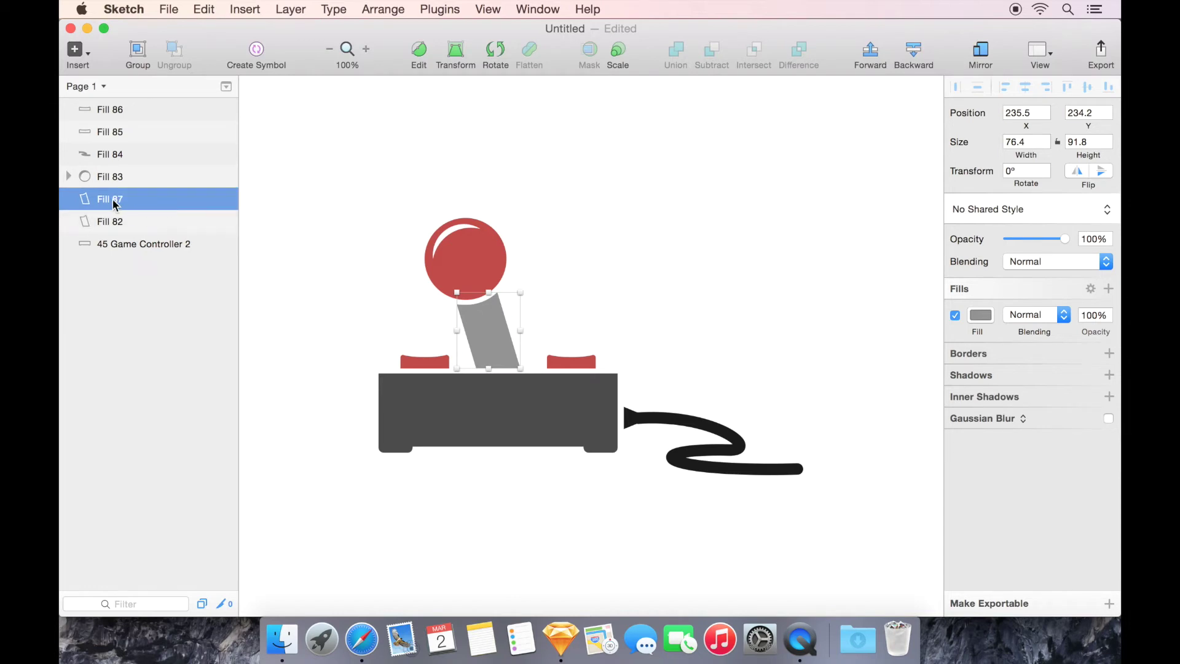
Step: Duplicate the red knob Fill 83, creating copy Fill 88
{"action": "left_click", "coordinate": [148, 178]}
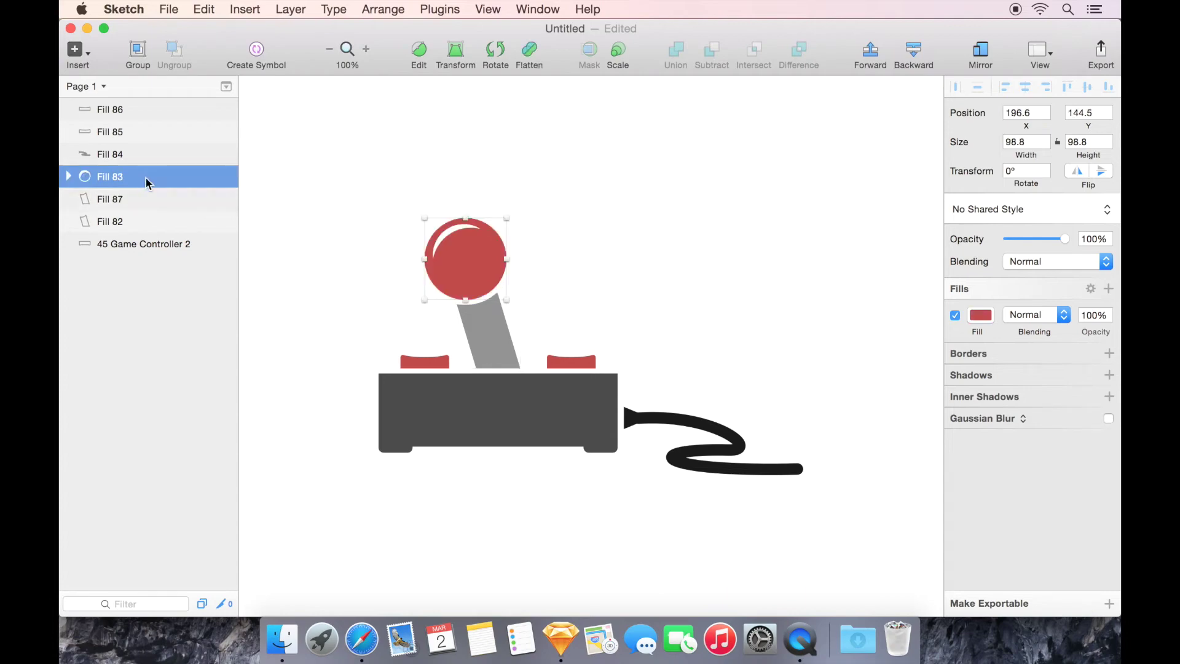
{"action": "key", "text": "super+d"}
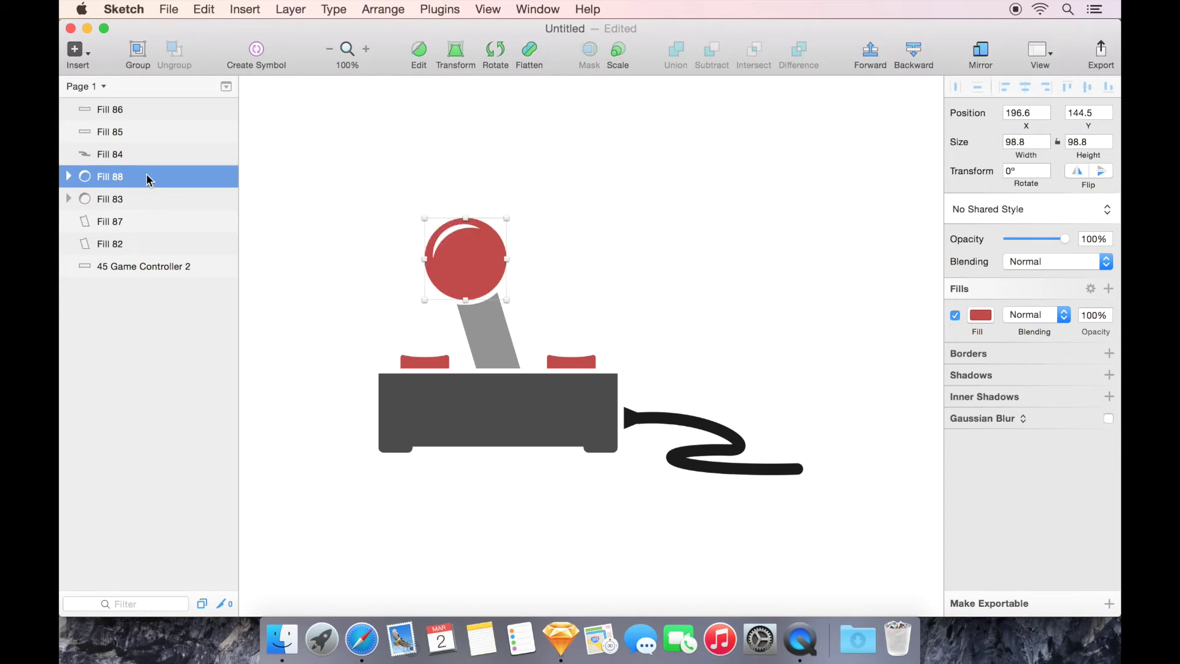
{"action": "left_click", "coordinate": [142, 196]}
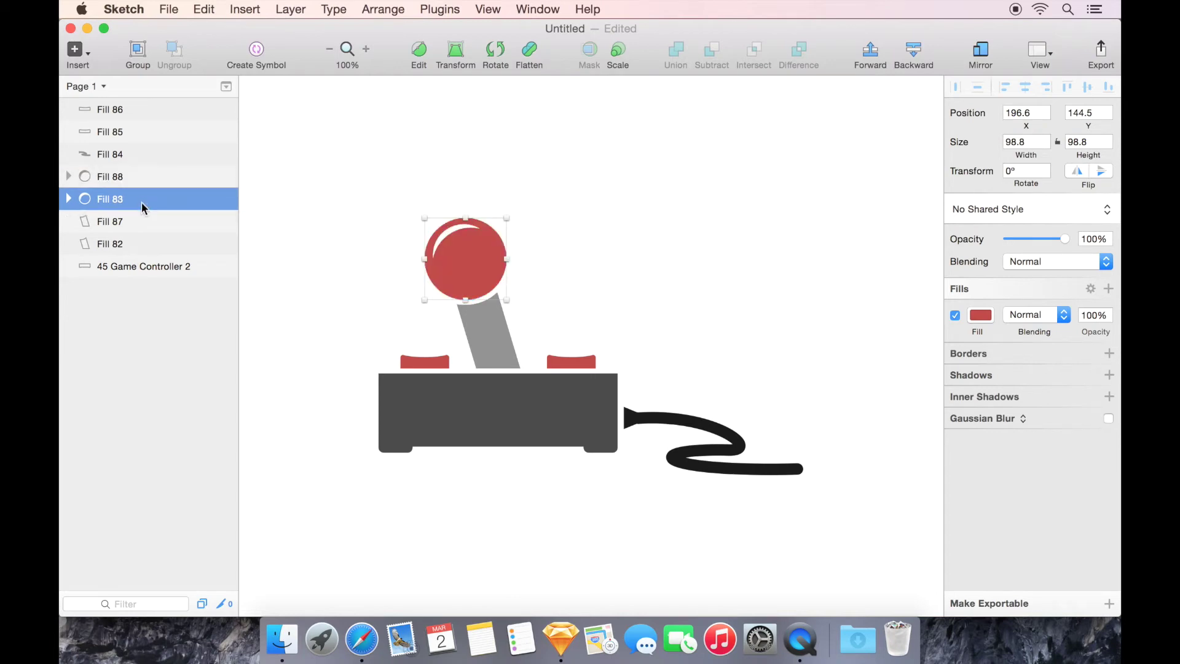
{"action": "left_click", "coordinate": [141, 220], "text": "shift"}
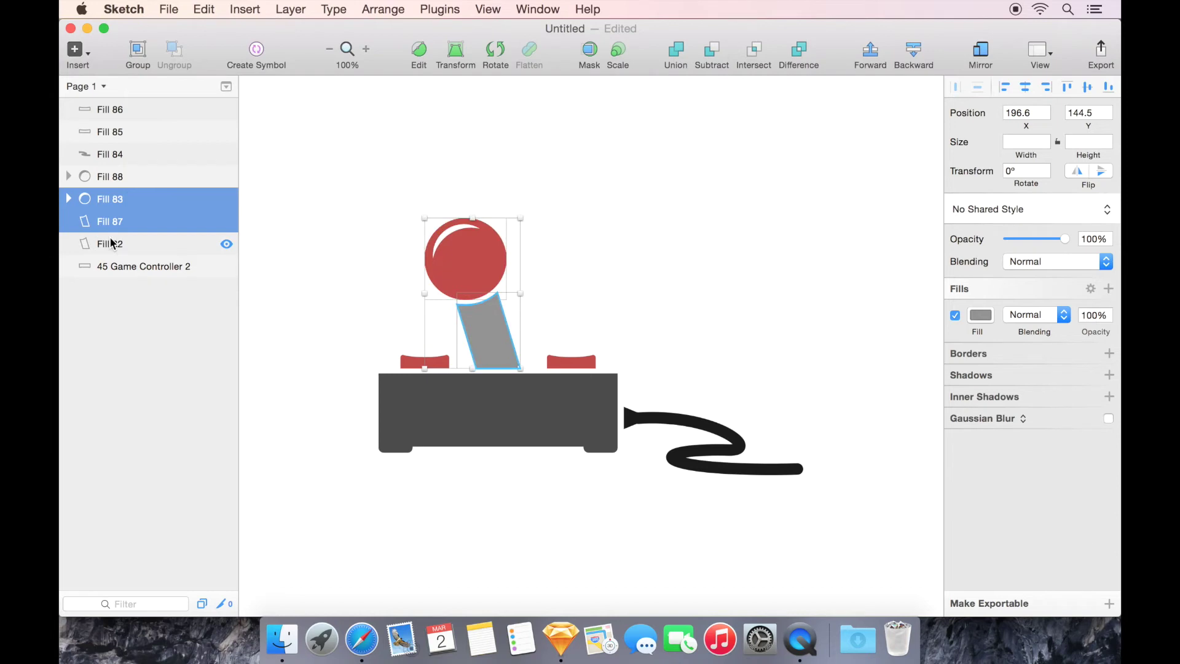
Step: Nudge knob Fill 83 down and right, then intersect it with shaft copy Fill 87
{"action": "left_click", "coordinate": [136, 187]}
{"action": "left_click", "coordinate": [137, 200]}
{"action": "key", "text": "Down"}
{"action": "key", "text": "Down"}
{"action": "key", "text": "Down"}
{"action": "key", "text": "Down"}
{"action": "key", "text": "Down"}
{"action": "key", "text": "Down"}
{"action": "key", "text": "Down"}
{"action": "key", "text": "Down"}
{"action": "key", "text": "Down"}
{"action": "key", "text": "Down"}
{"action": "key", "text": "Down"}
{"action": "key", "text": "Down"}
{"action": "key", "text": "Down"}
{"action": "key", "text": "Down"}
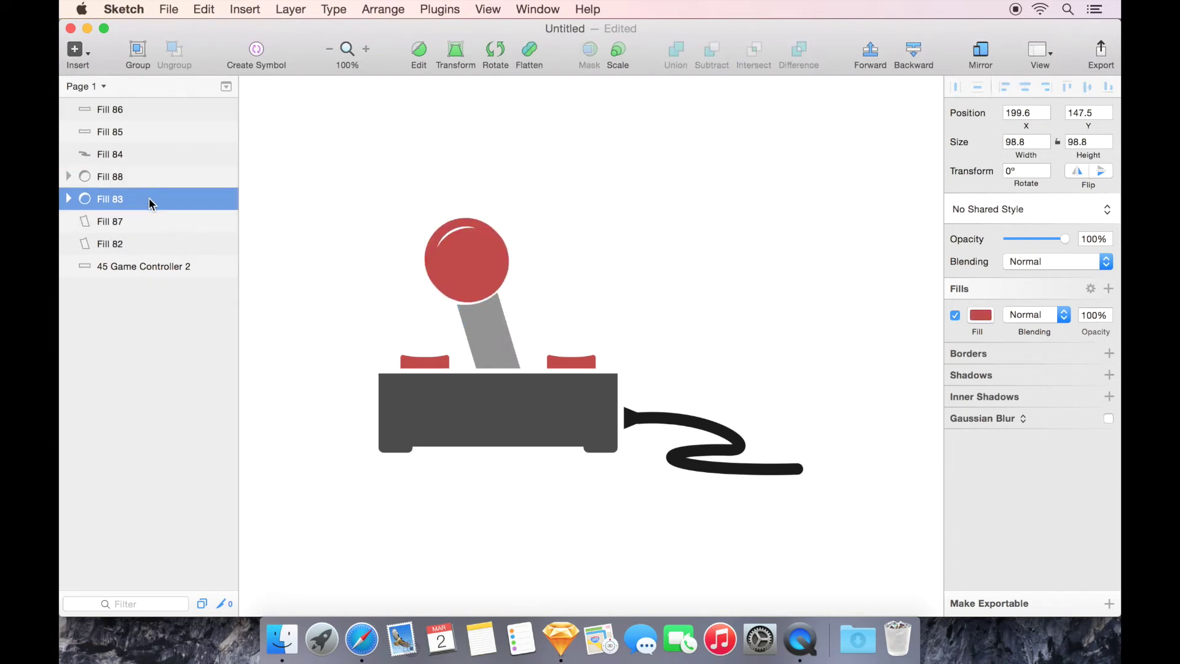
{"action": "key", "text": "Right"}
{"action": "key", "text": "Right"}
{"action": "key", "text": "Right"}
{"action": "key", "text": "Right"}
{"action": "key", "text": "Right"}
{"action": "key", "text": "Down"}
{"action": "key", "text": "Down"}
{"action": "key", "text": "Down"}
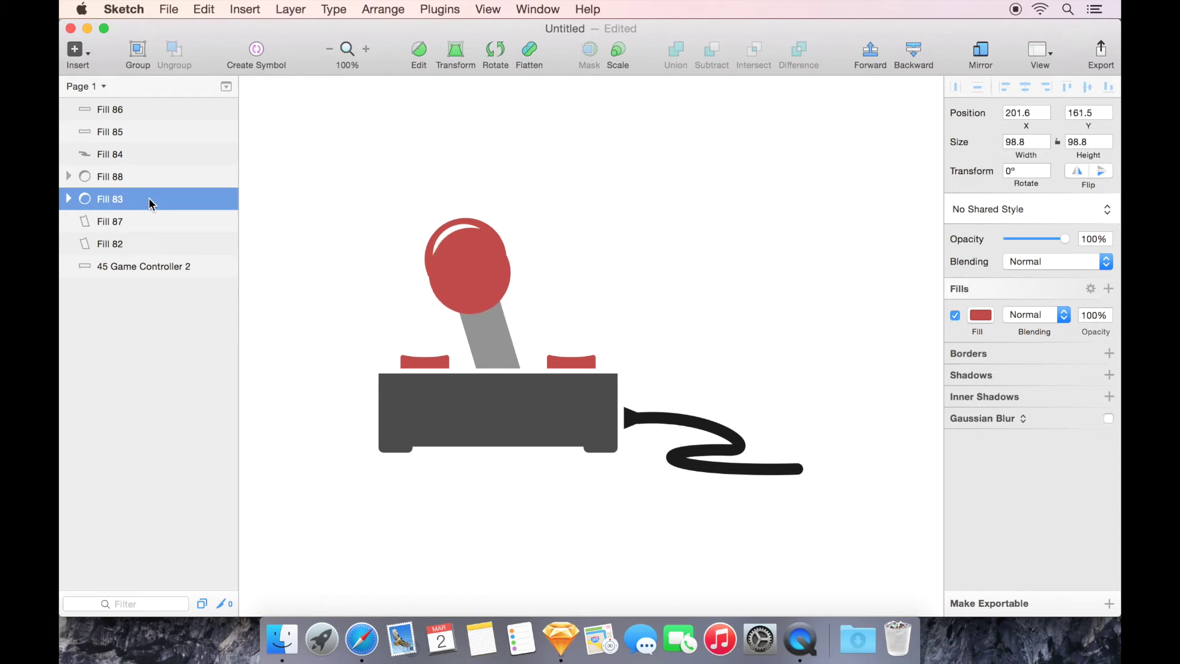
{"action": "key", "text": "Down"}
{"action": "key", "text": "Right"}
{"action": "key", "text": "Down"}
{"action": "key", "text": "Down"}
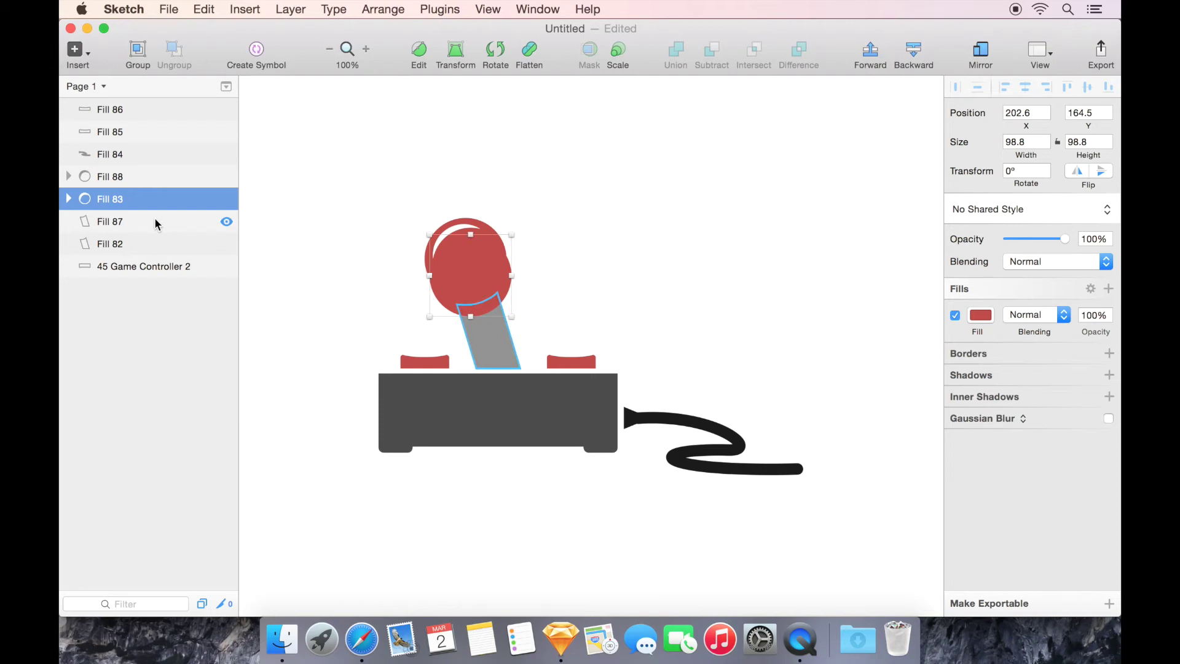
{"action": "key", "text": "Left"}
{"action": "key", "text": "Down"}
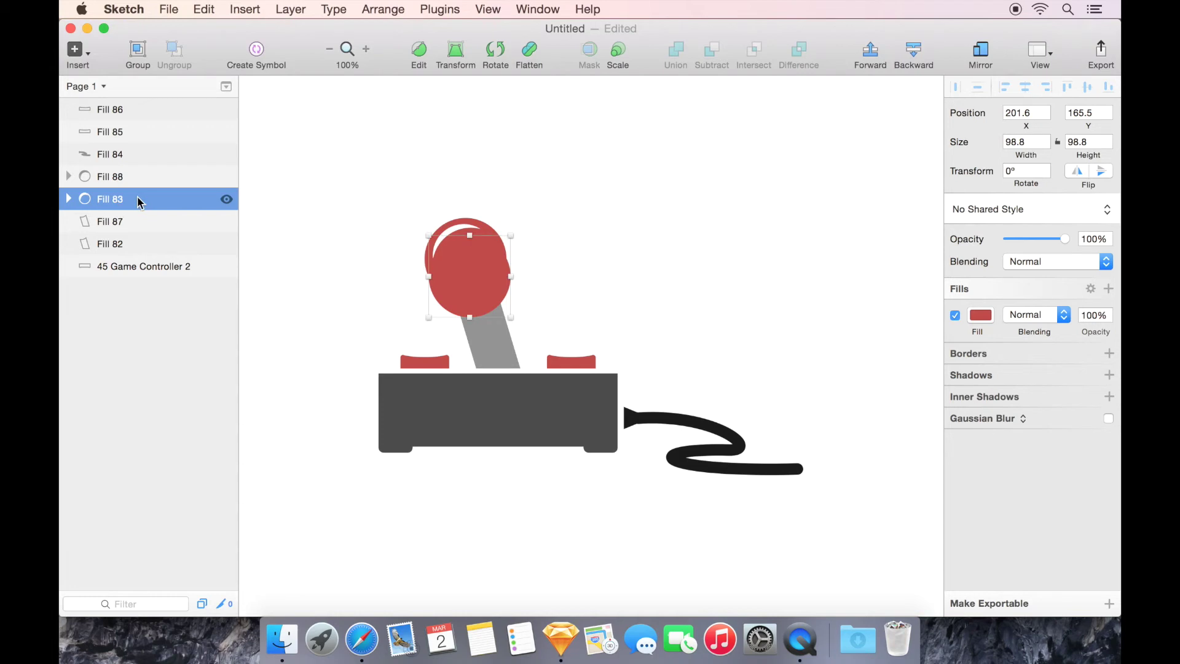
{"action": "left_click", "coordinate": [136, 220], "text": "shift"}
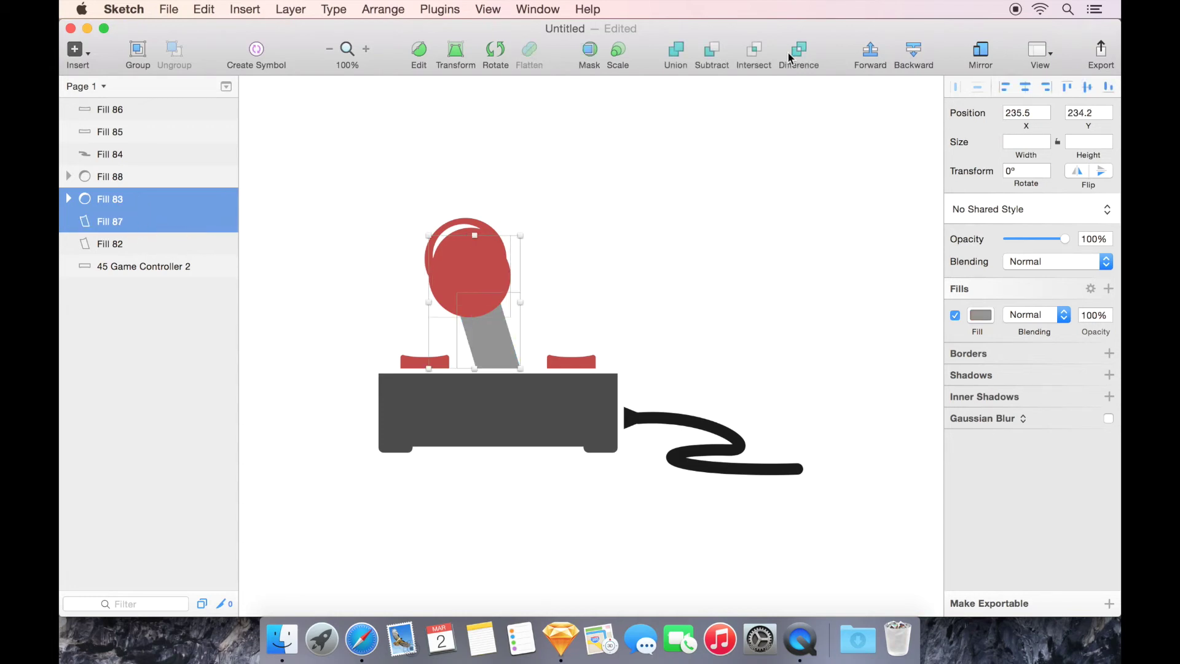
{"action": "left_click", "coordinate": [755, 54]}
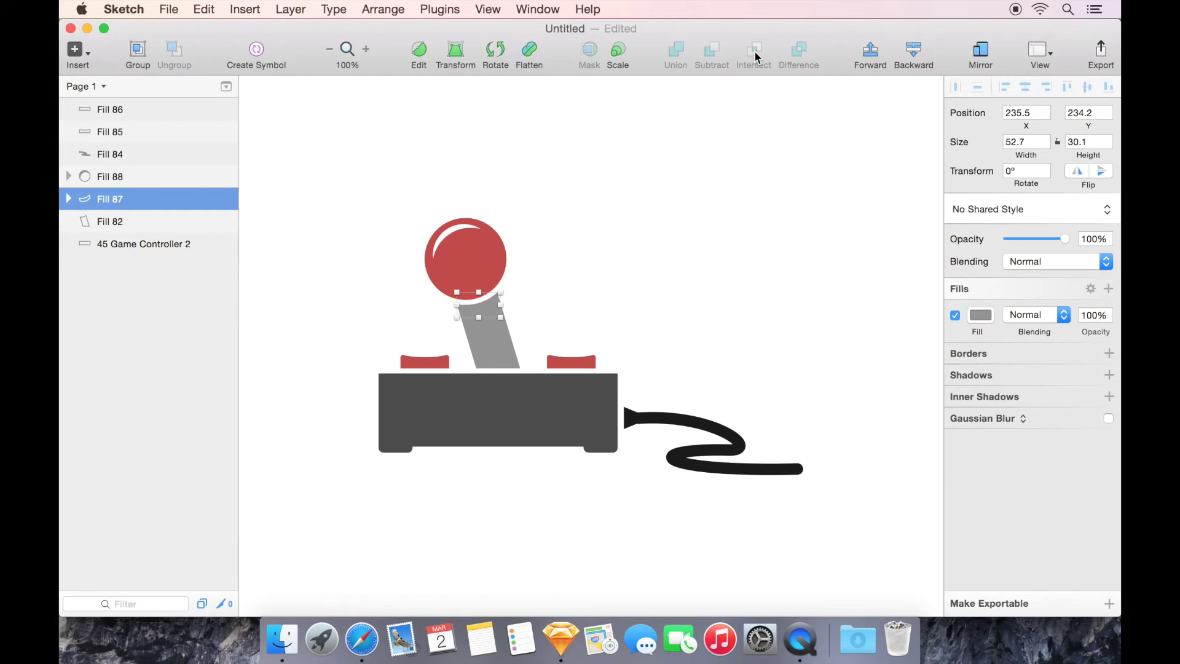
Step: Flatten the Fill 87 intersection into a single path
{"action": "left_click", "coordinate": [68, 199]}
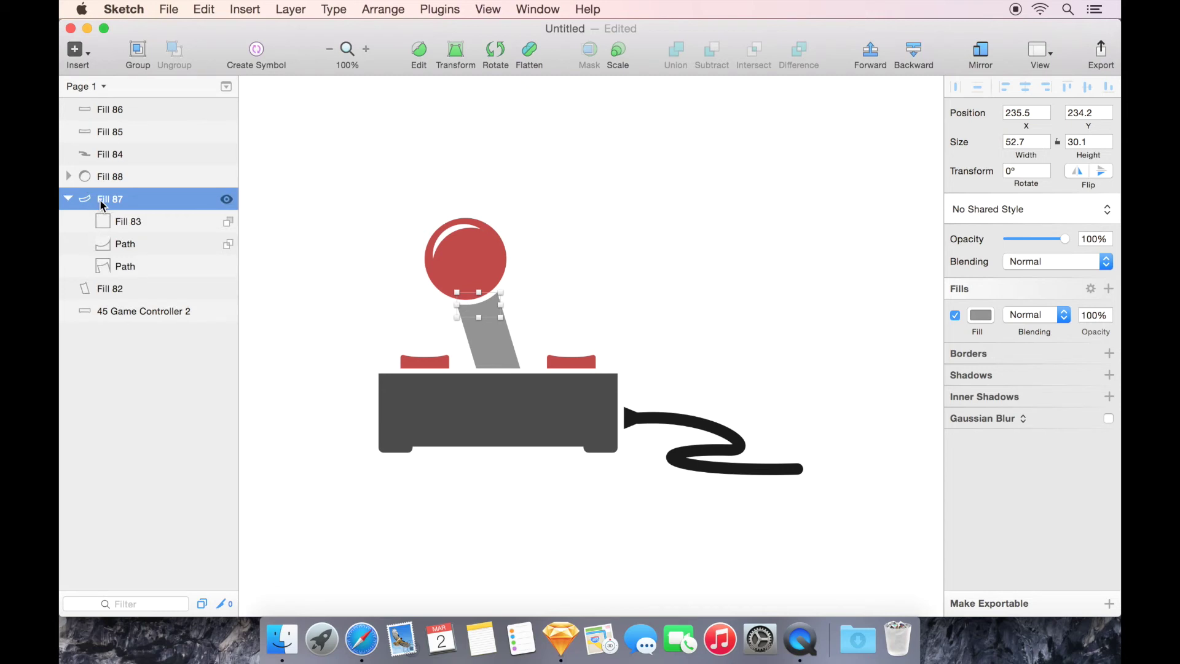
{"action": "left_click", "coordinate": [69, 200]}
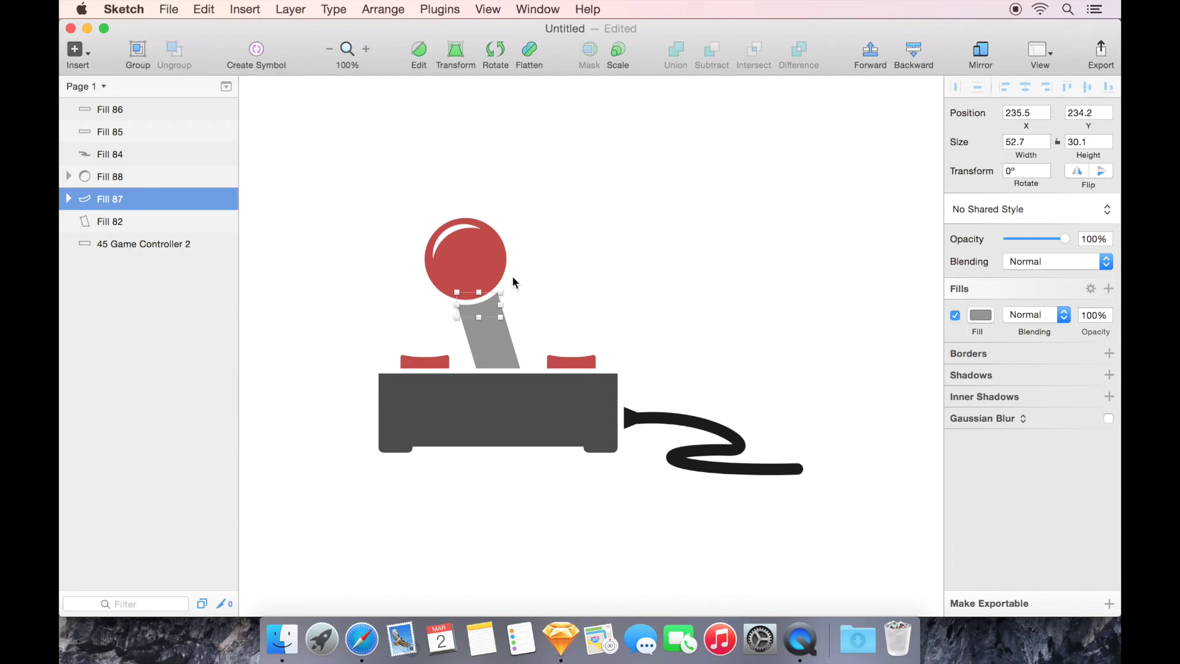
{"action": "left_click", "coordinate": [531, 50]}
Step: Darken the intersection shape's fill to grey 808080
{"action": "left_click", "coordinate": [980, 314]}
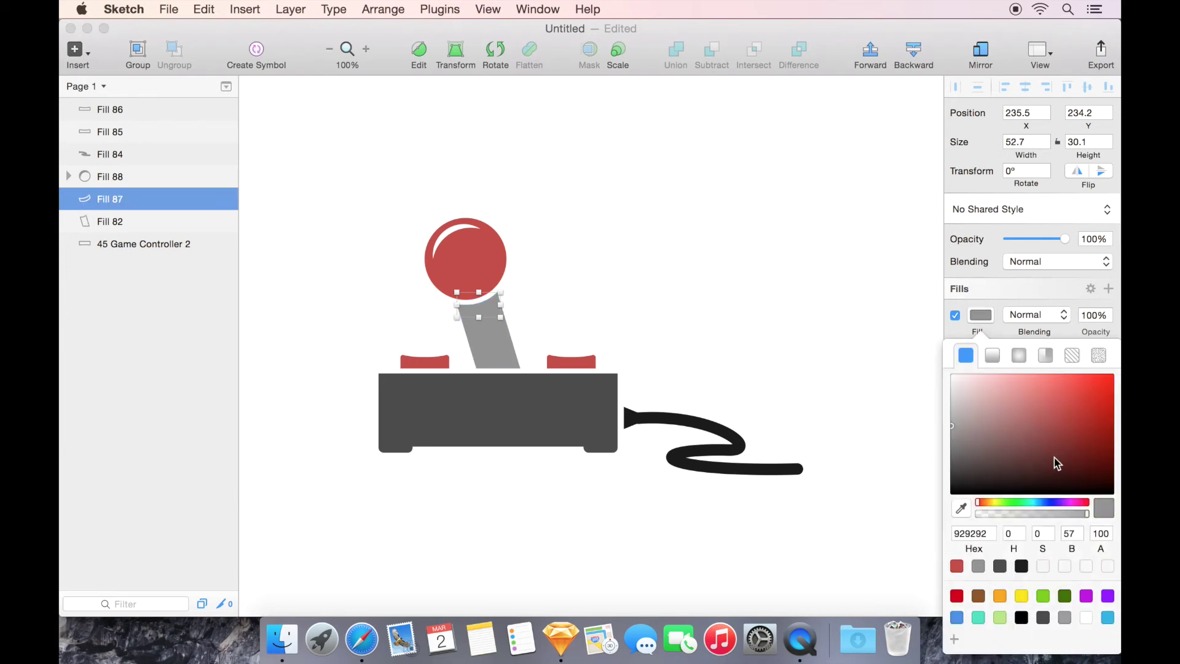
{"action": "left_click", "coordinate": [1079, 536]}
{"action": "left_click", "coordinate": [1079, 536]}
{"action": "left_click", "coordinate": [1079, 536]}
{"action": "left_click", "coordinate": [1079, 536]}
{"action": "left_click", "coordinate": [1079, 536]}
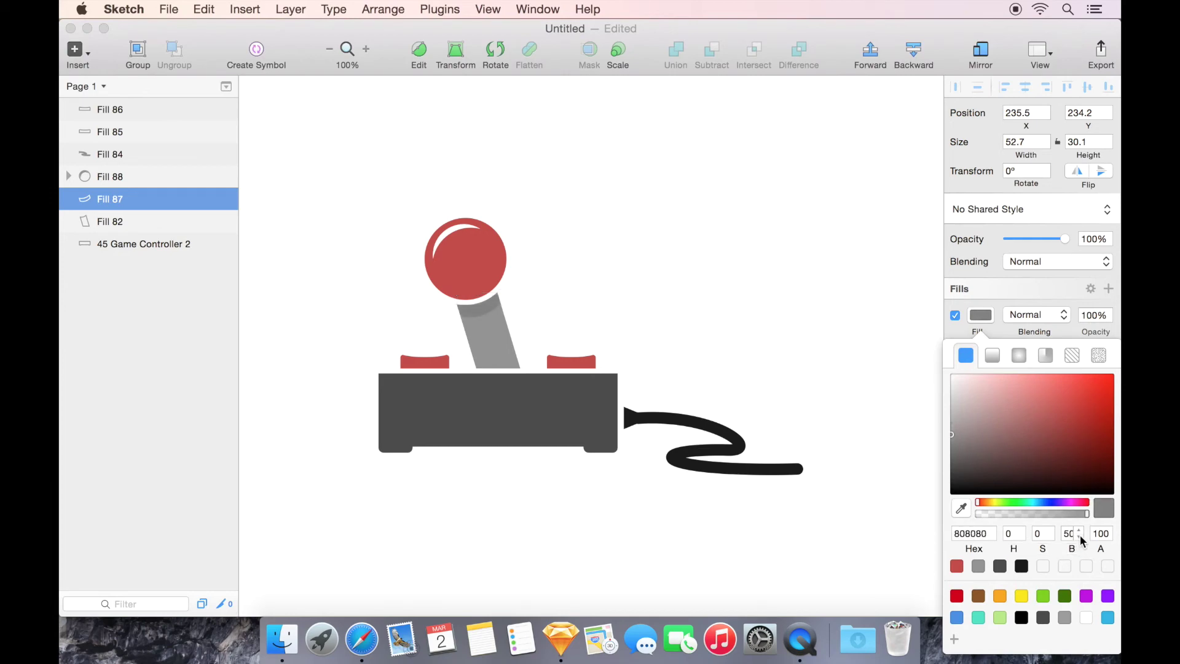
{"action": "left_click", "coordinate": [548, 497]}
{"action": "left_click", "coordinate": [548, 496]}
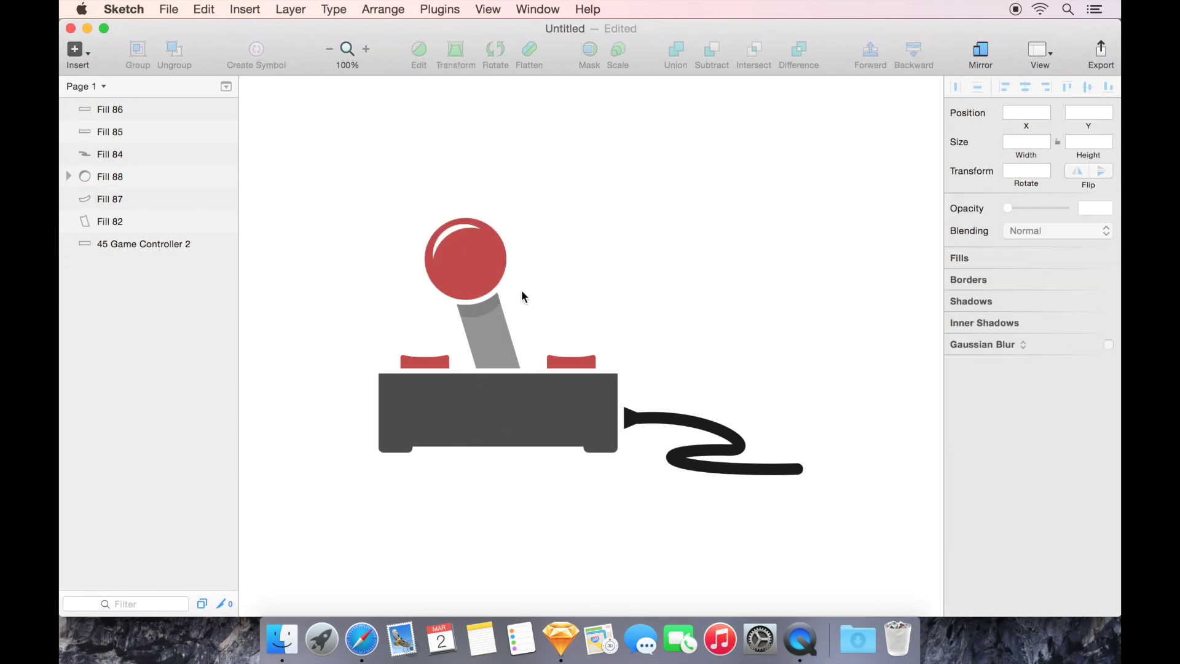
Step: Duplicate the controller base and drag a copy down to y 390.9
{"action": "left_click", "coordinate": [522, 426]}
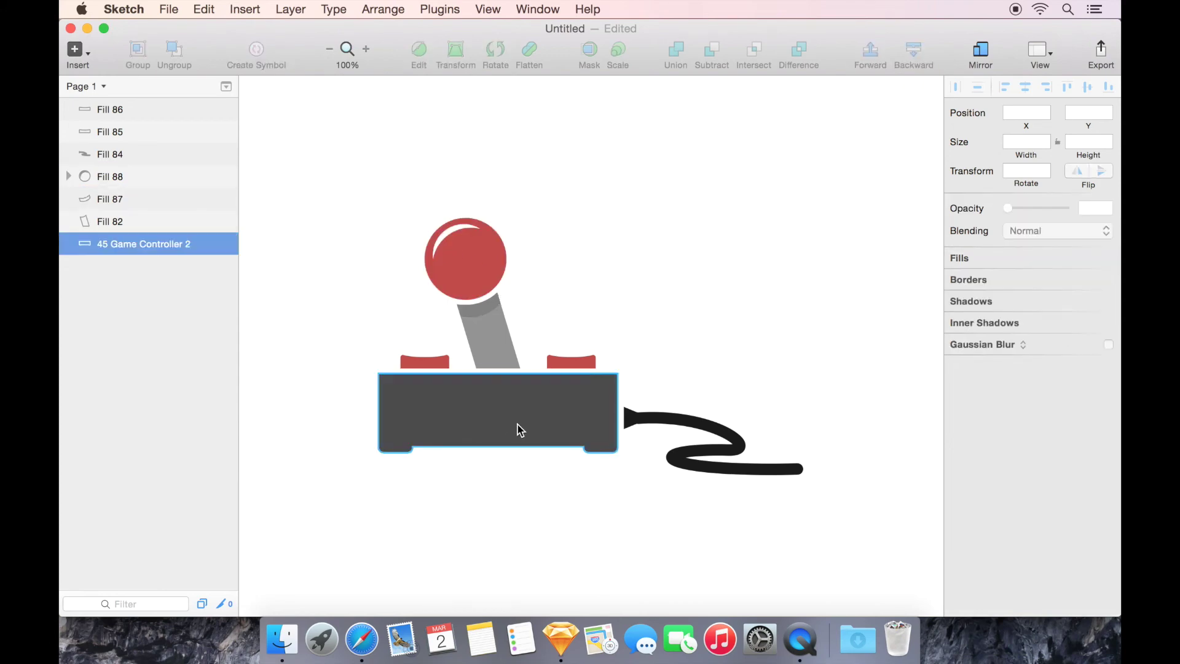
{"action": "key", "text": "Escape"}
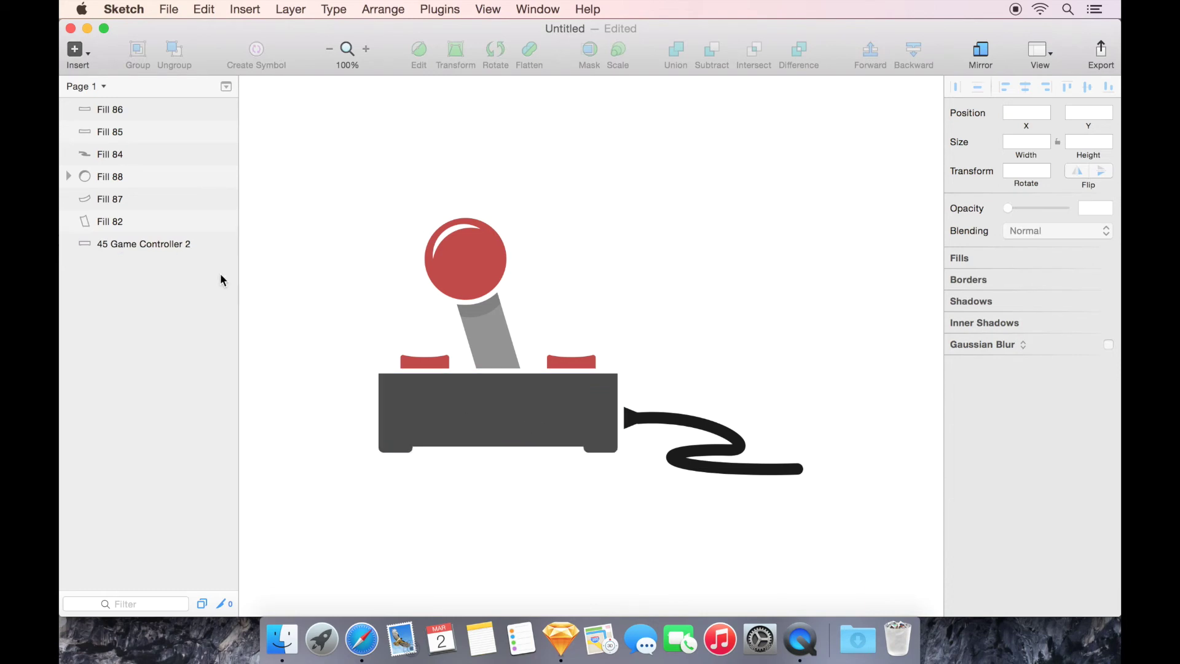
{"action": "left_click", "coordinate": [459, 404]}
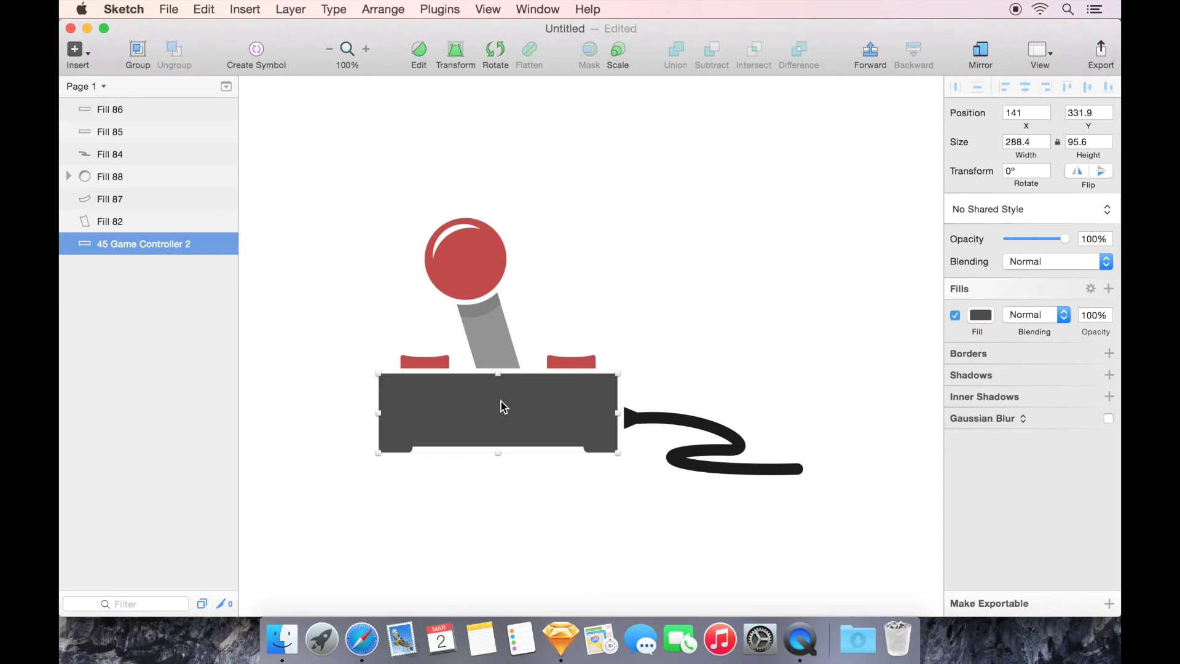
{"action": "key", "text": "super+d"}
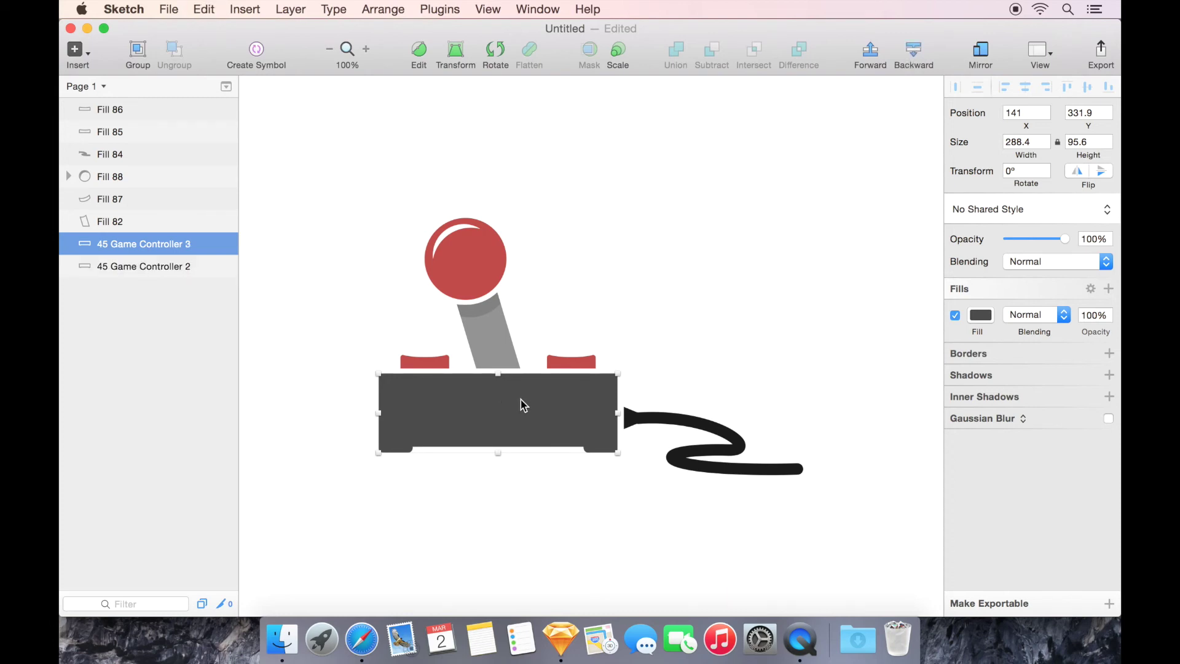
{"action": "left_click_drag", "start_coordinate": [521, 399], "coordinate": [522, 452]}
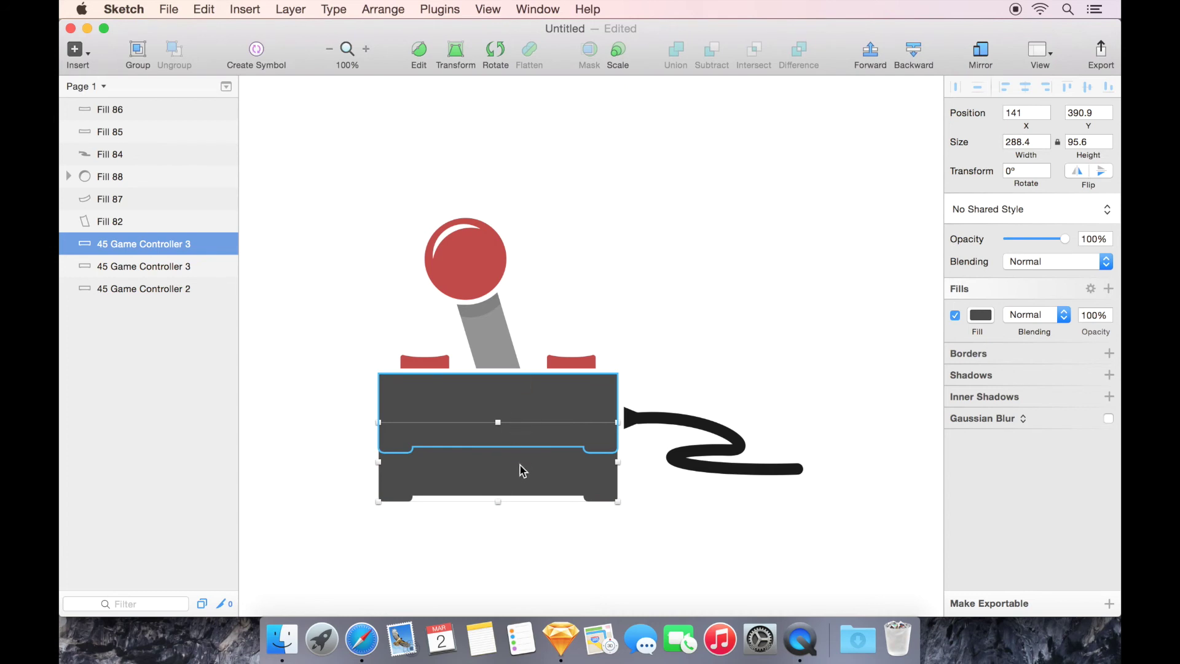
{"action": "left_click", "coordinate": [504, 401]}
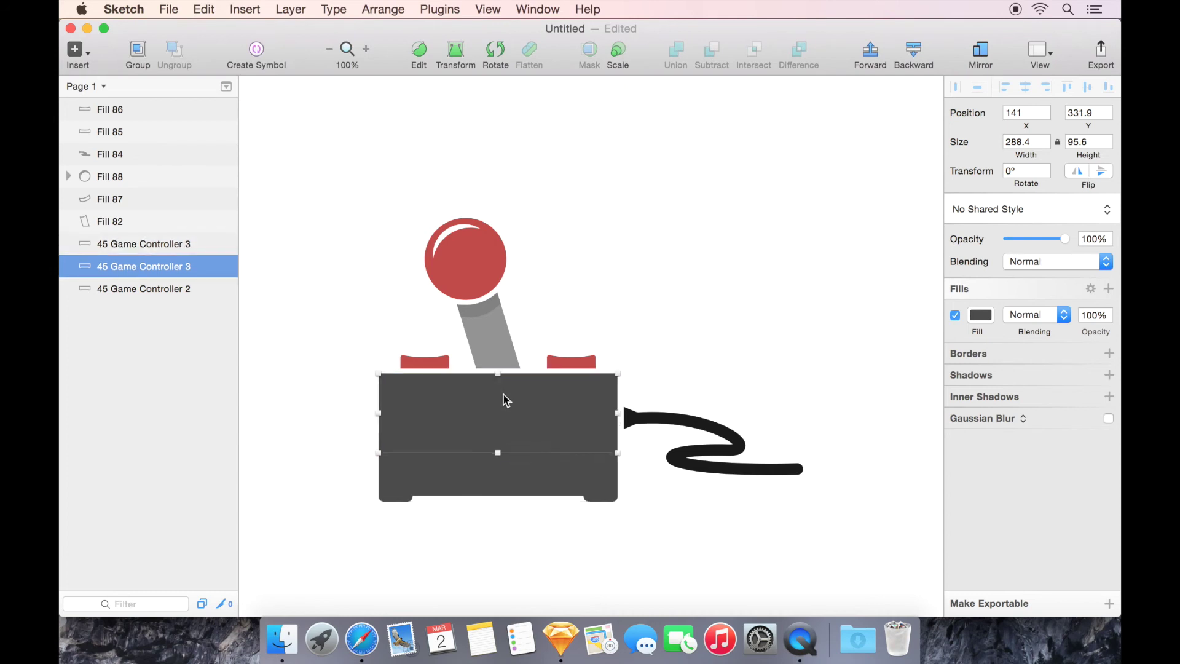
Step: Intersect the two base copies into a strip and fill it dark gray 404040 (brightness 25)
{"action": "left_click", "coordinate": [504, 479], "text": "shift"}
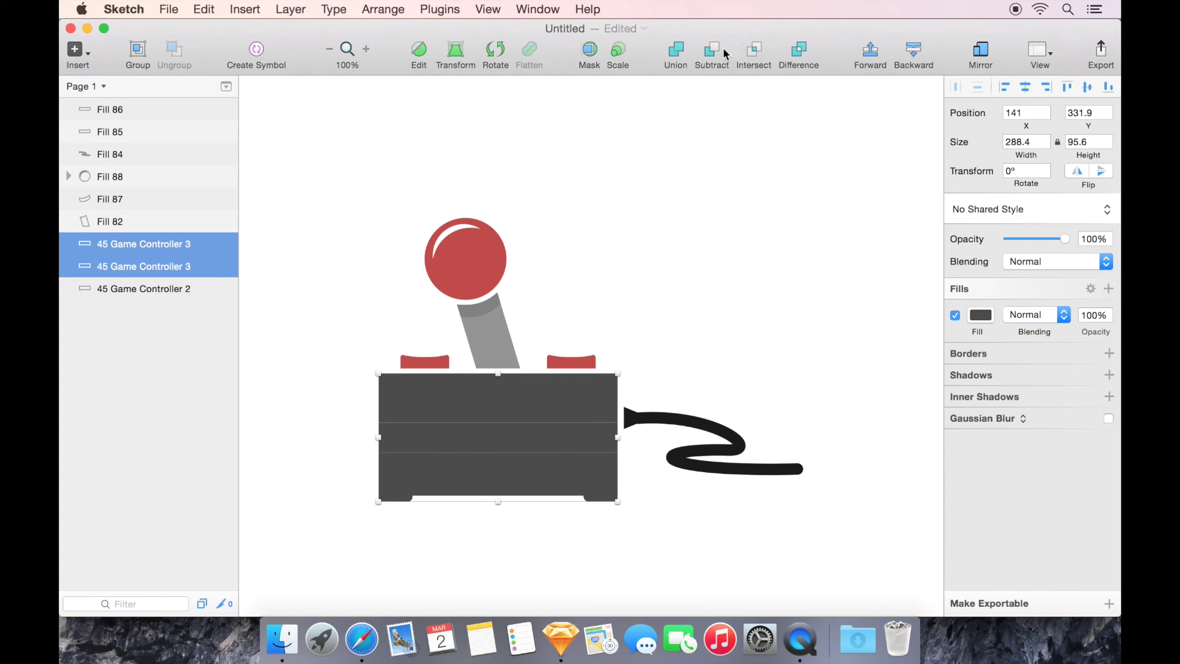
{"action": "left_click", "coordinate": [758, 56]}
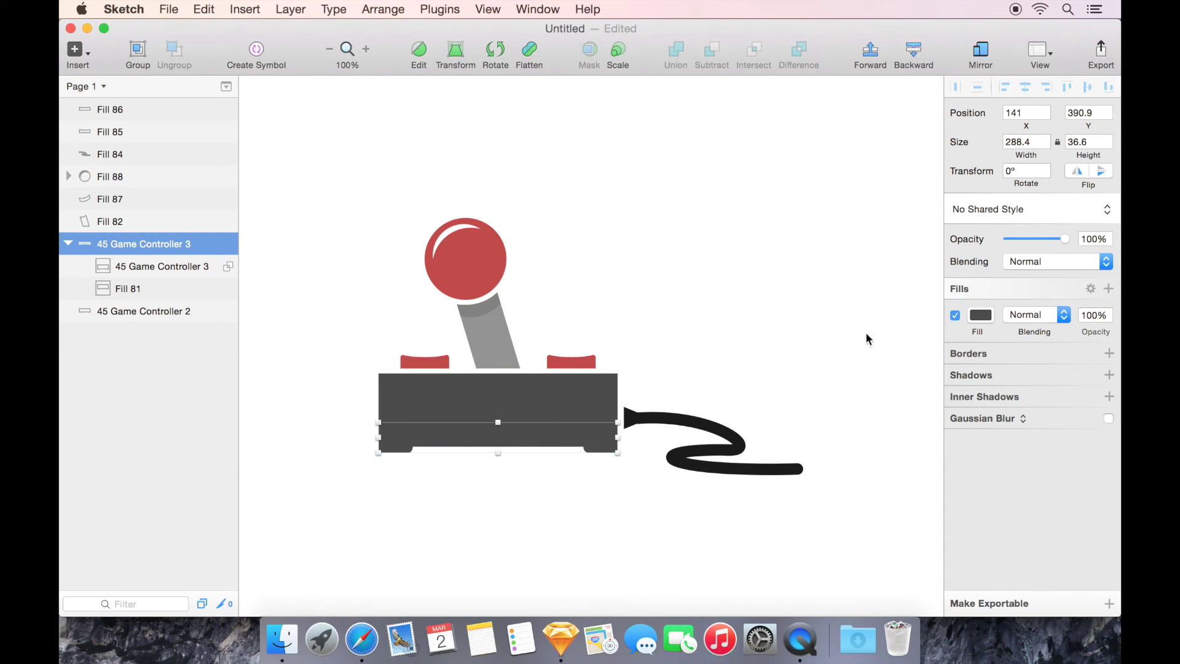
{"action": "left_click", "coordinate": [981, 316]}
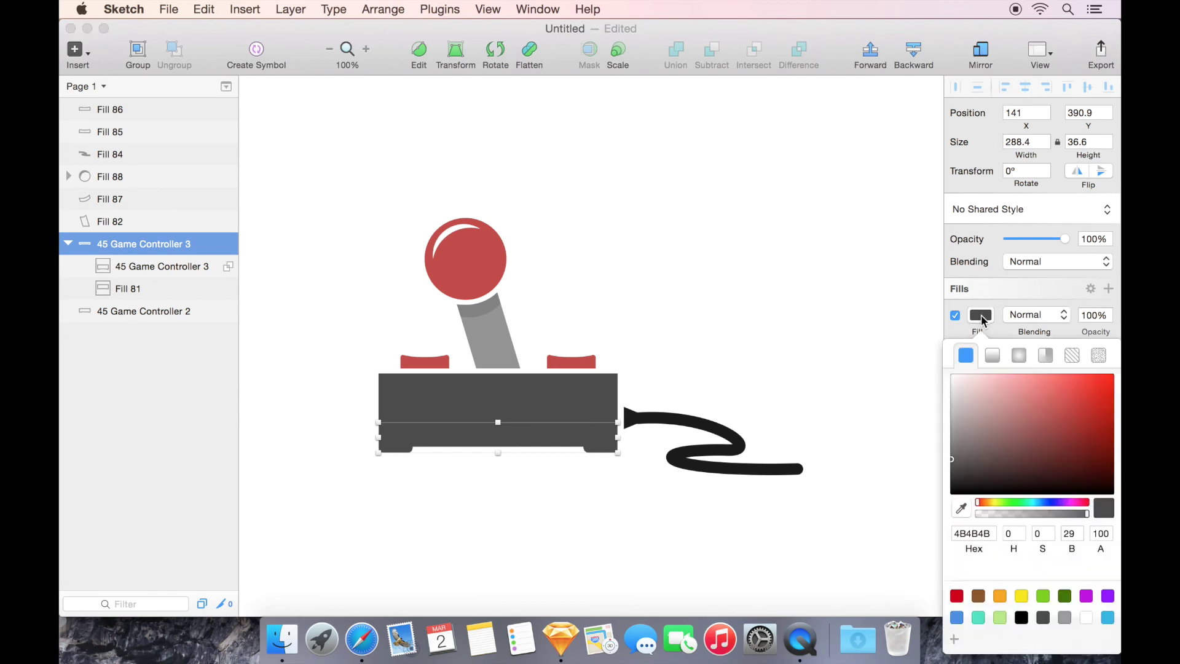
{"action": "left_click", "coordinate": [1080, 538]}
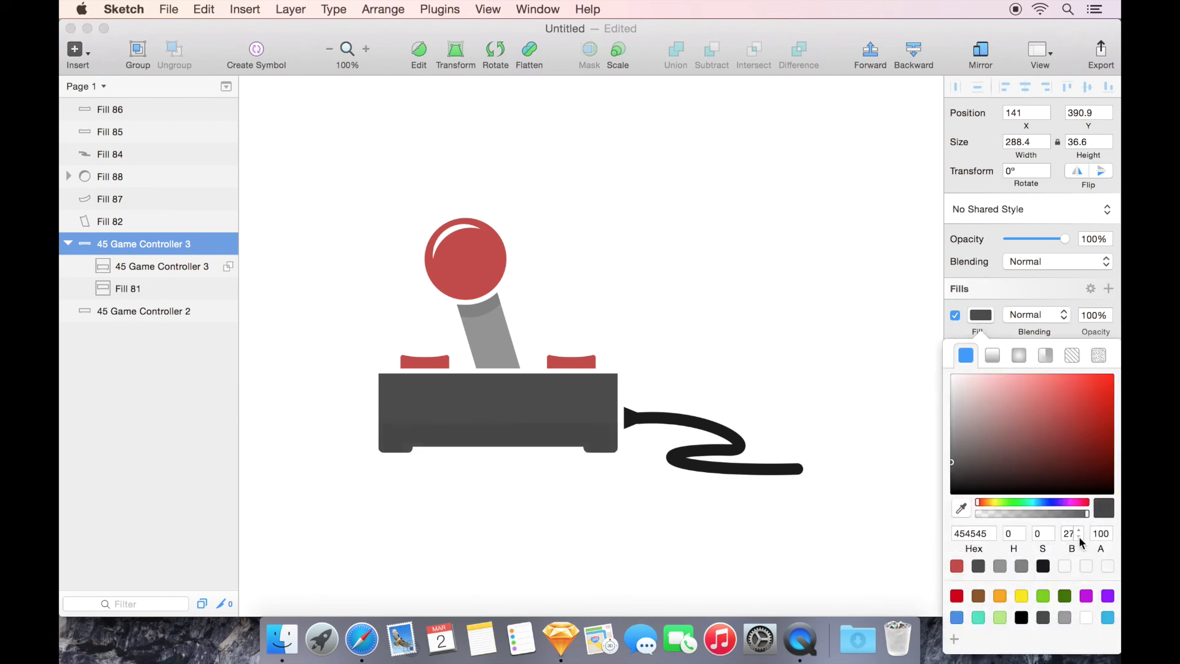
{"action": "left_click", "coordinate": [1080, 538]}
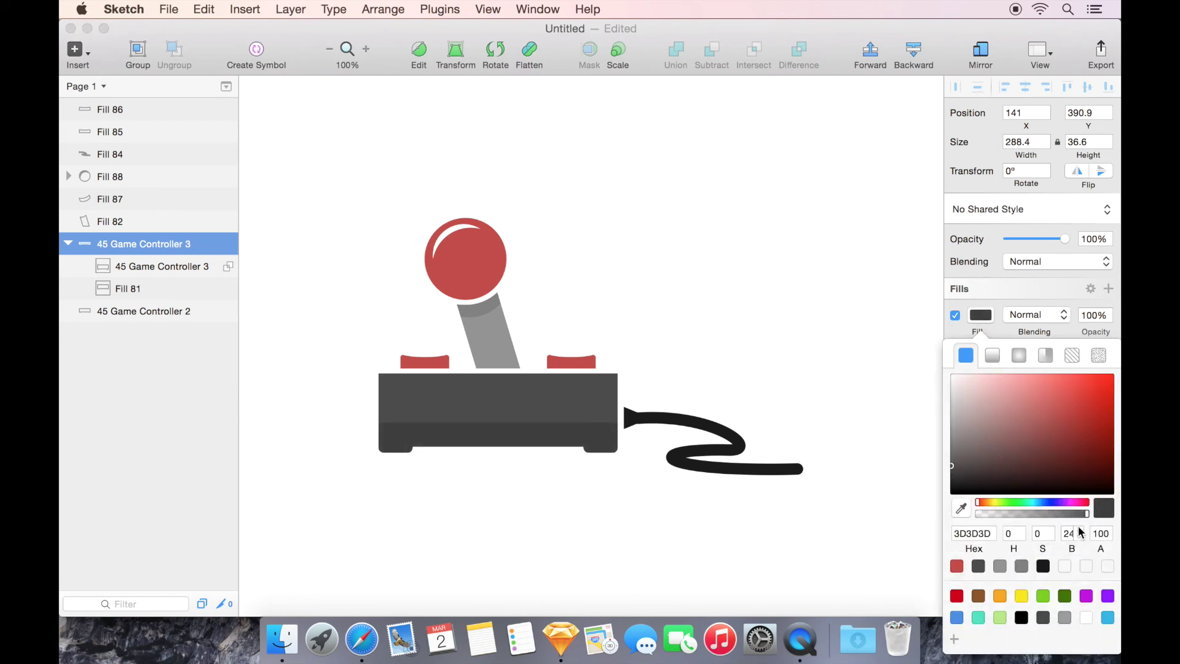
{"action": "left_click", "coordinate": [1080, 531]}
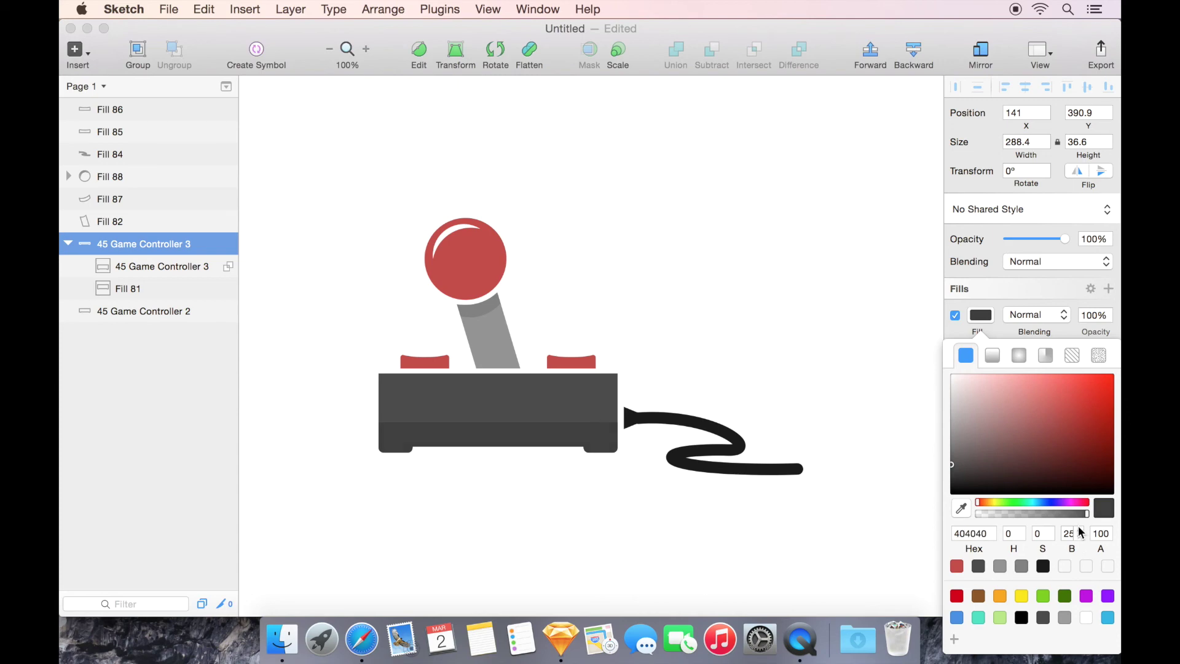
{"action": "left_click", "coordinate": [774, 575]}
{"action": "left_click", "coordinate": [774, 574]}
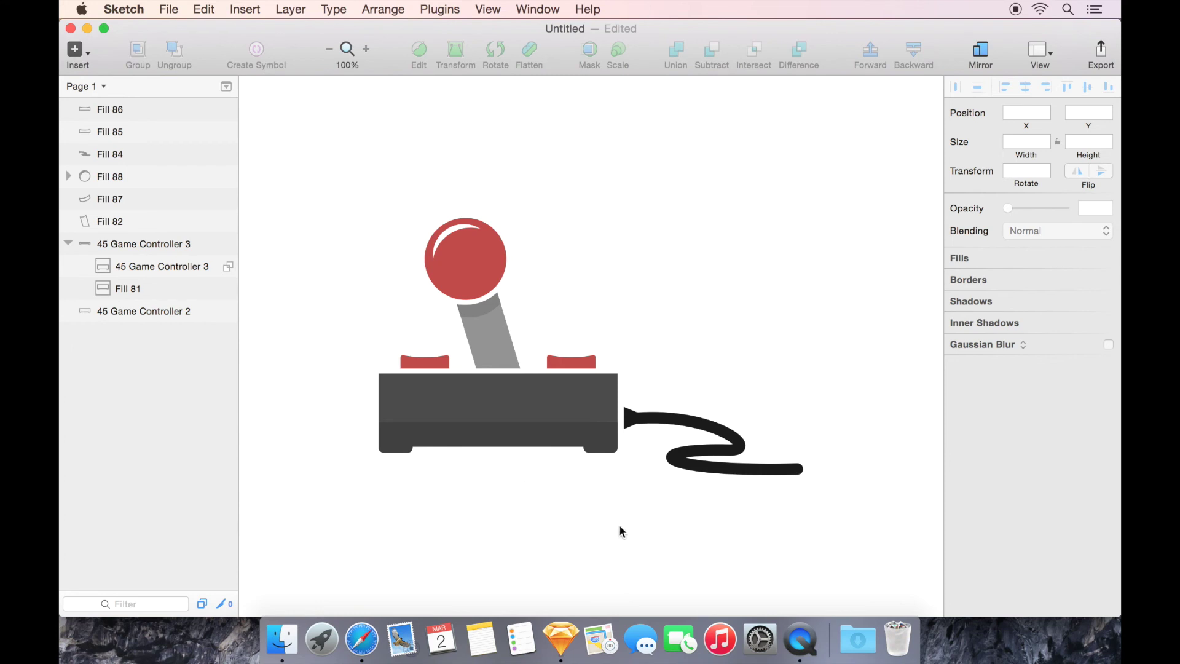
Step: Eyedrop the base strip's 404040 gray onto the cable, then zoom out to 50%
{"action": "left_click", "coordinate": [680, 417]}
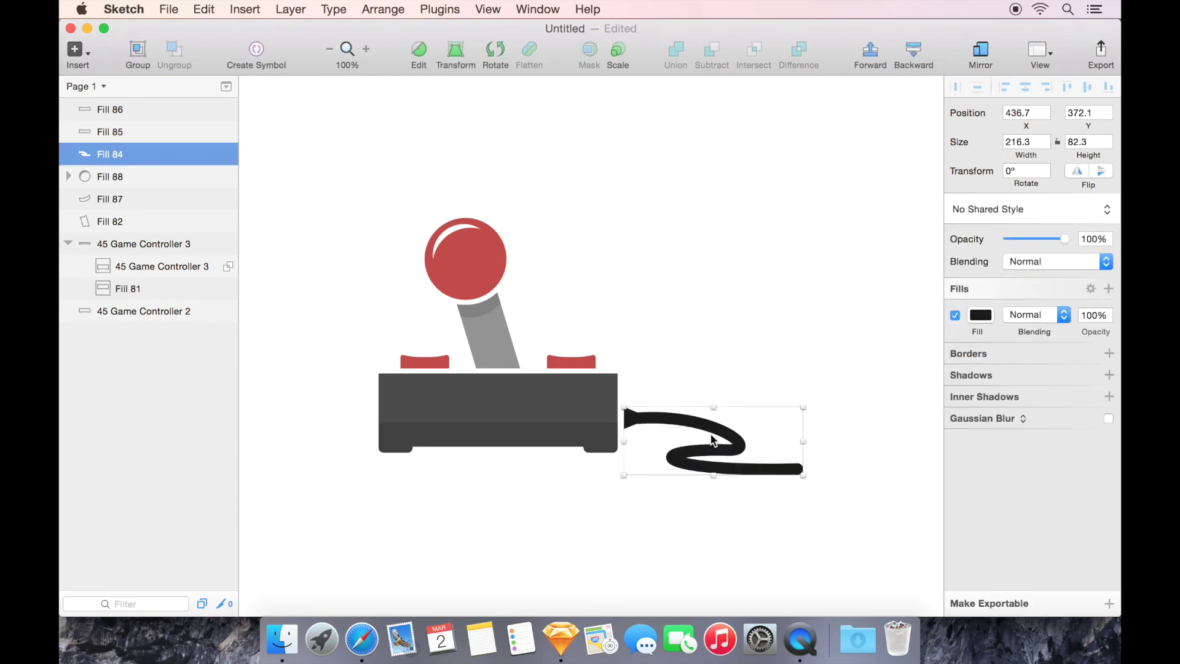
{"action": "key", "text": "ctrl+c"}
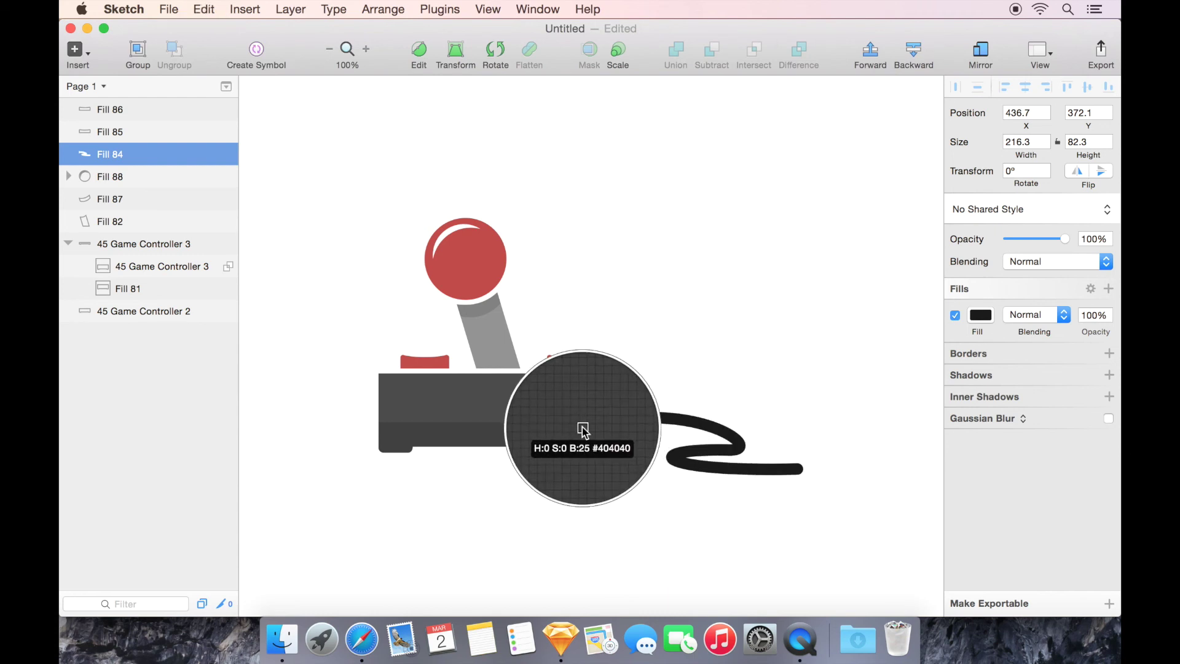
{"action": "left_click", "coordinate": [594, 431]}
{"action": "left_click", "coordinate": [596, 502]}
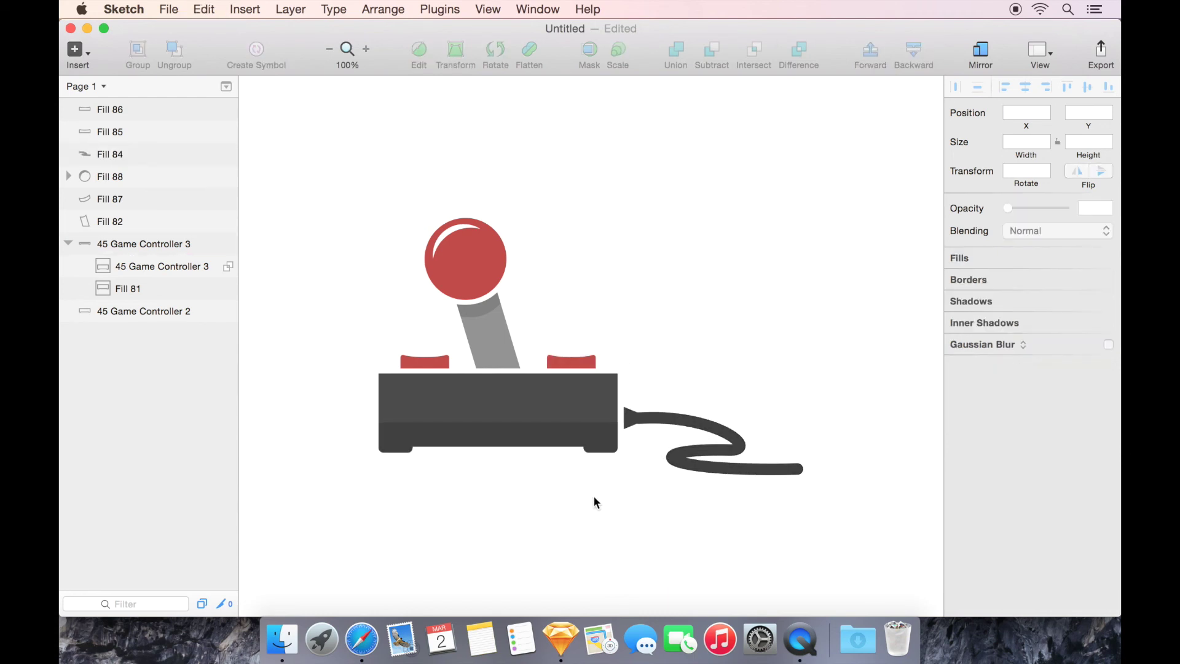
{"action": "key", "text": "super+minus"}
{"action": "scroll", "coordinate": [596, 502], "scroll_direction": "up", "scroll_amount": 2}
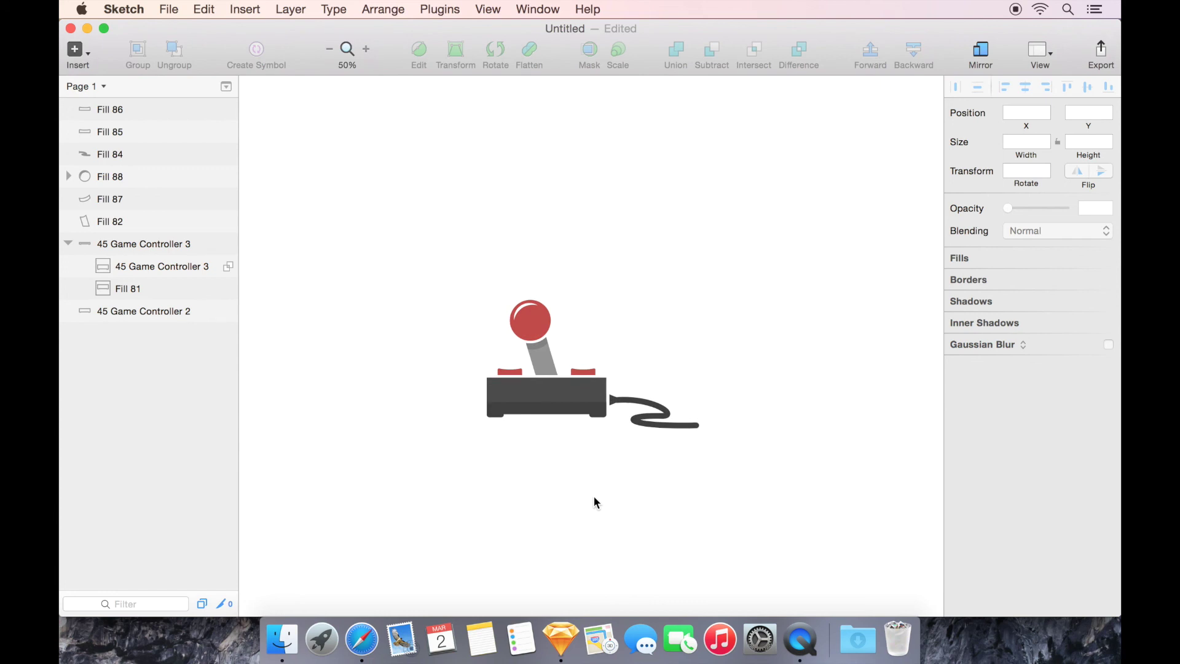
Step: Group layers Fill 86 through 45 Game Controller 2 and name the group 'Game Controller'
{"action": "left_click", "coordinate": [68, 244]}
{"action": "mouse_move", "coordinate": [131, 271]}
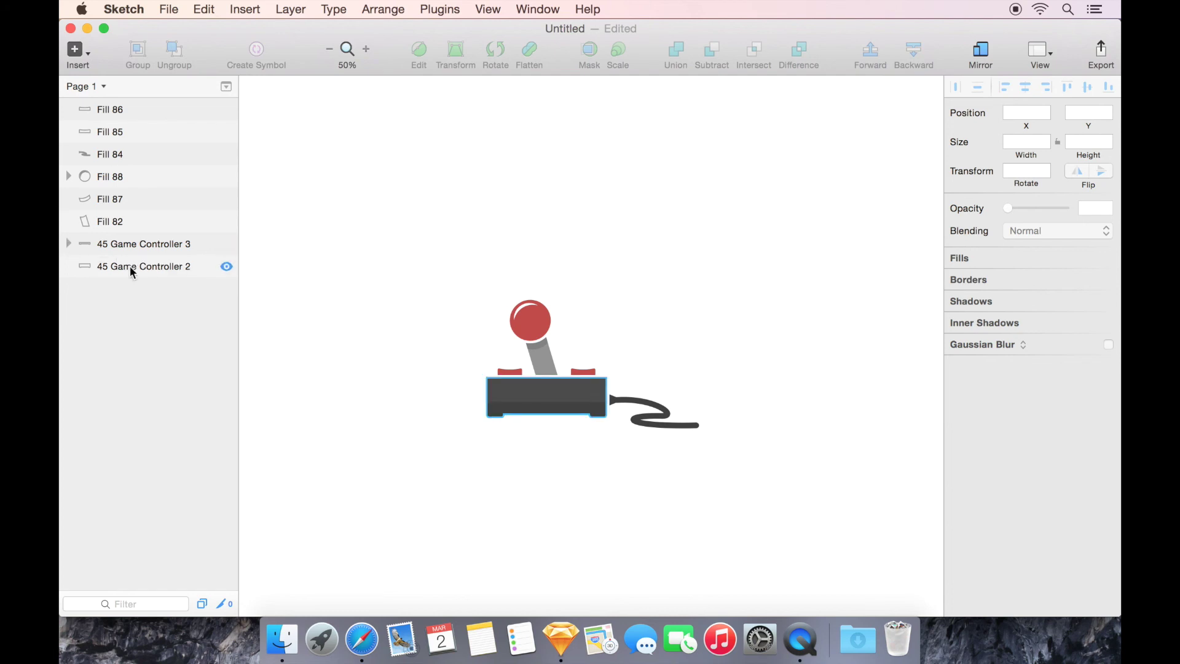
{"action": "left_click", "coordinate": [130, 266]}
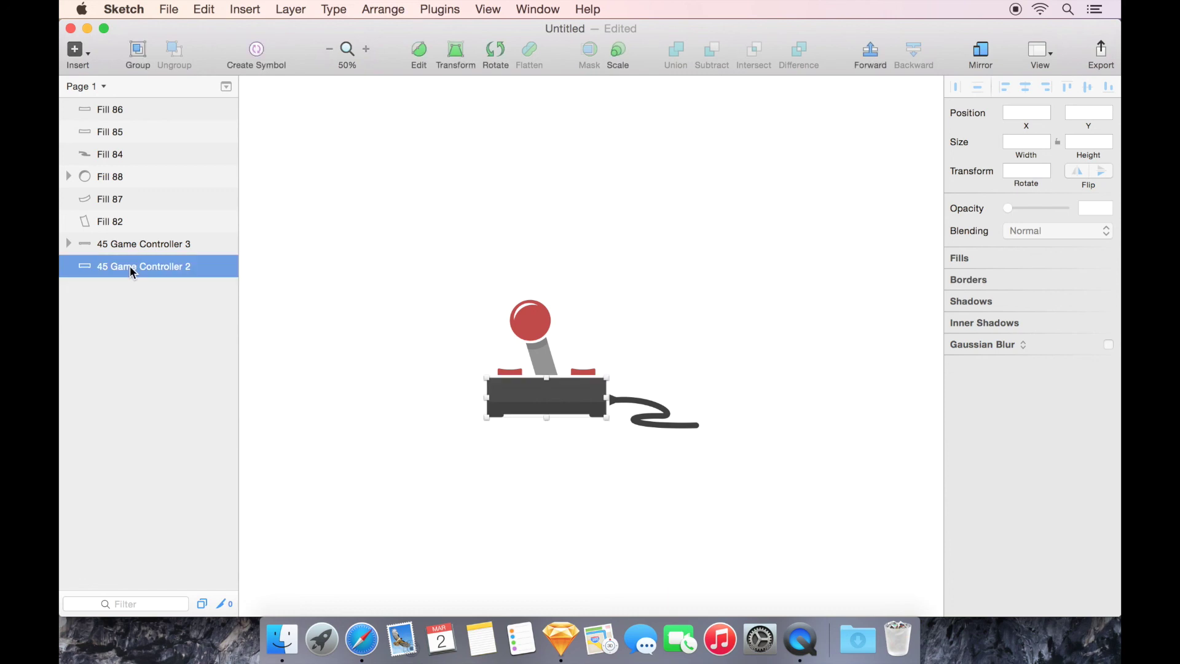
{"action": "left_click", "coordinate": [140, 117], "text": "shift"}
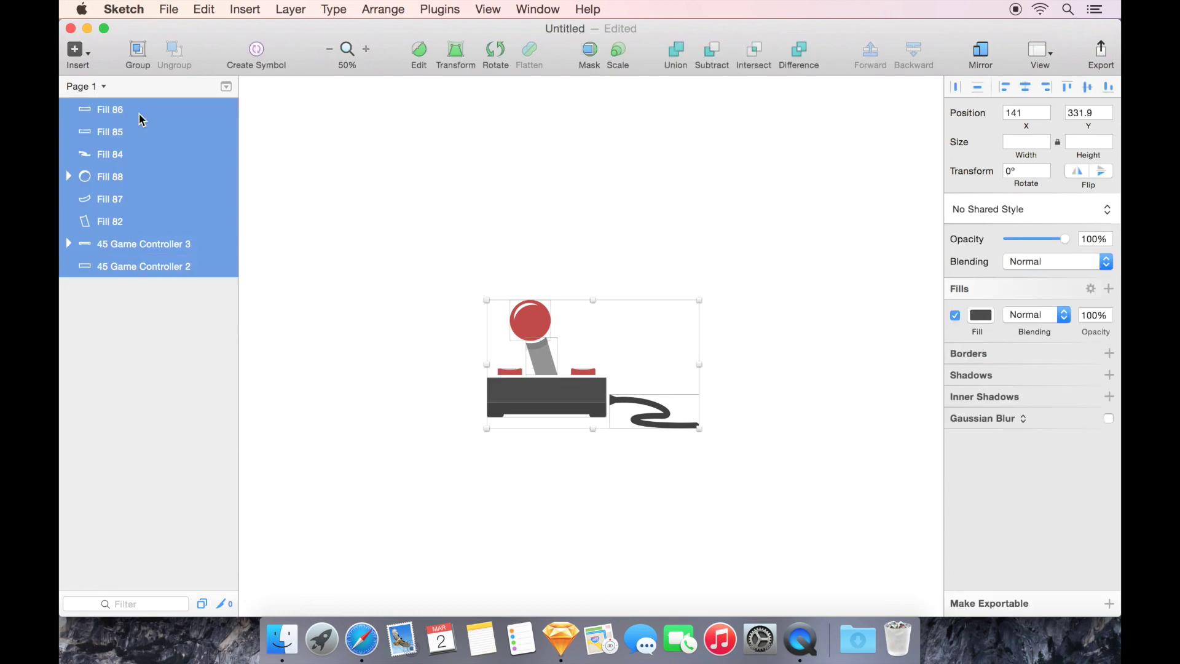
{"action": "key", "text": "super+g"}
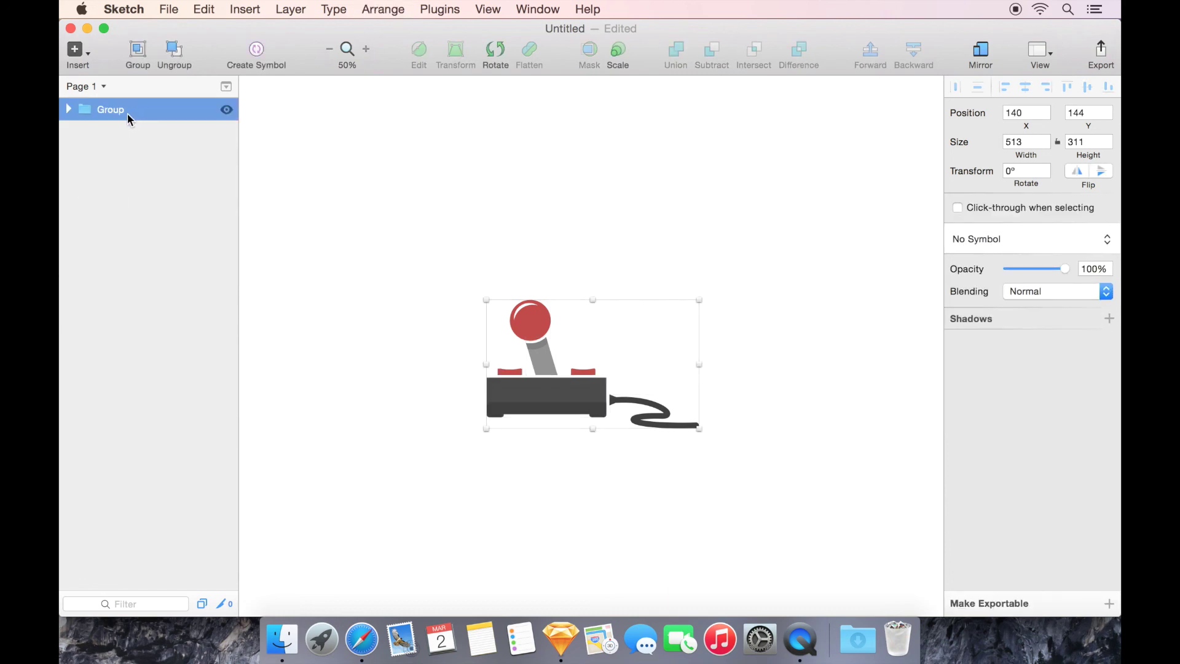
{"action": "double_click", "coordinate": [121, 109]}
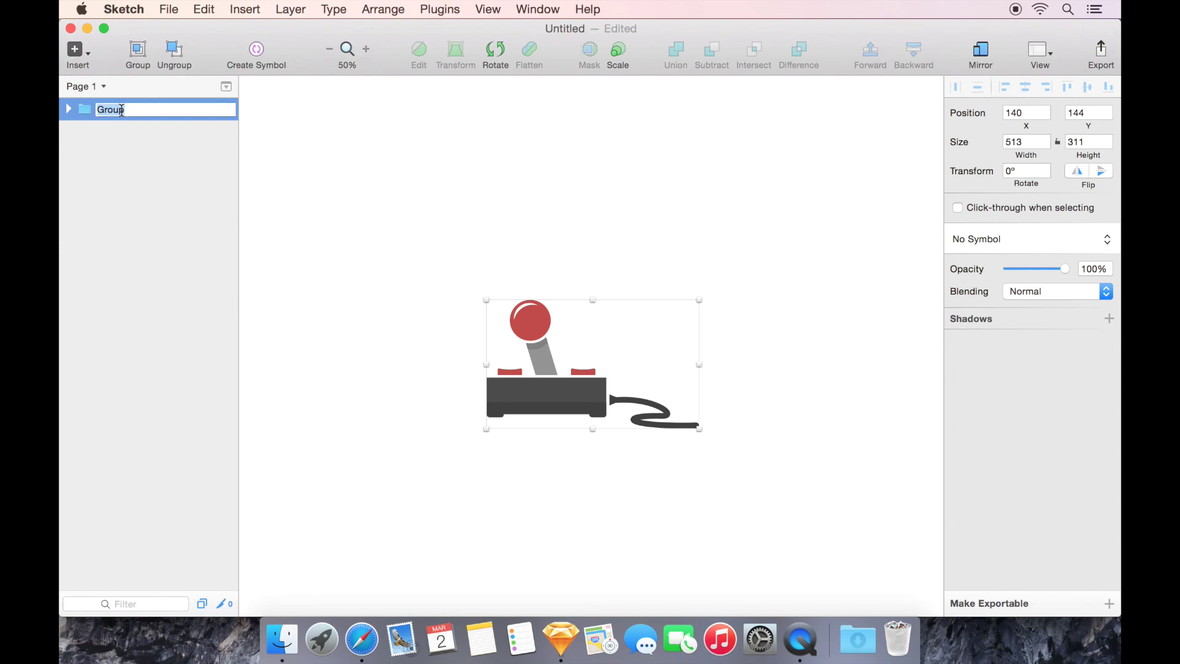
{"action": "type", "text": "Game Controller"}
{"action": "key", "text": "Return"}
Step: Add a 1x PNG export to Game Controller and bring the Icon Megapack V3 document forward
{"action": "left_click", "coordinate": [1049, 603]}
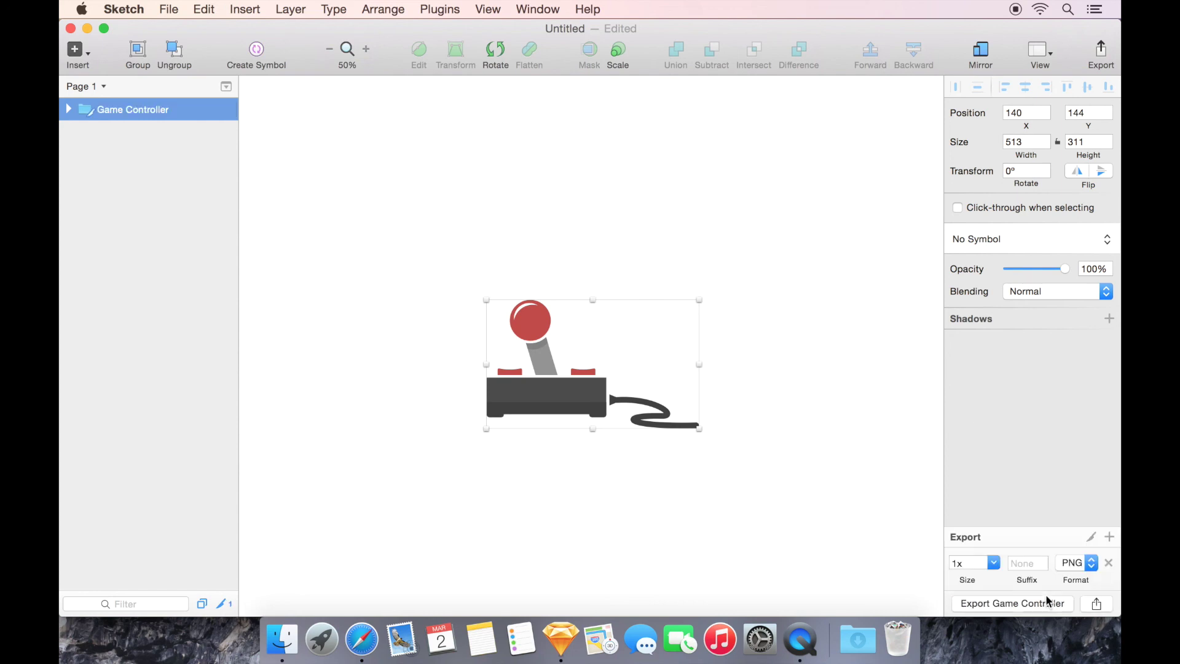
{"action": "left_click", "coordinate": [793, 512]}
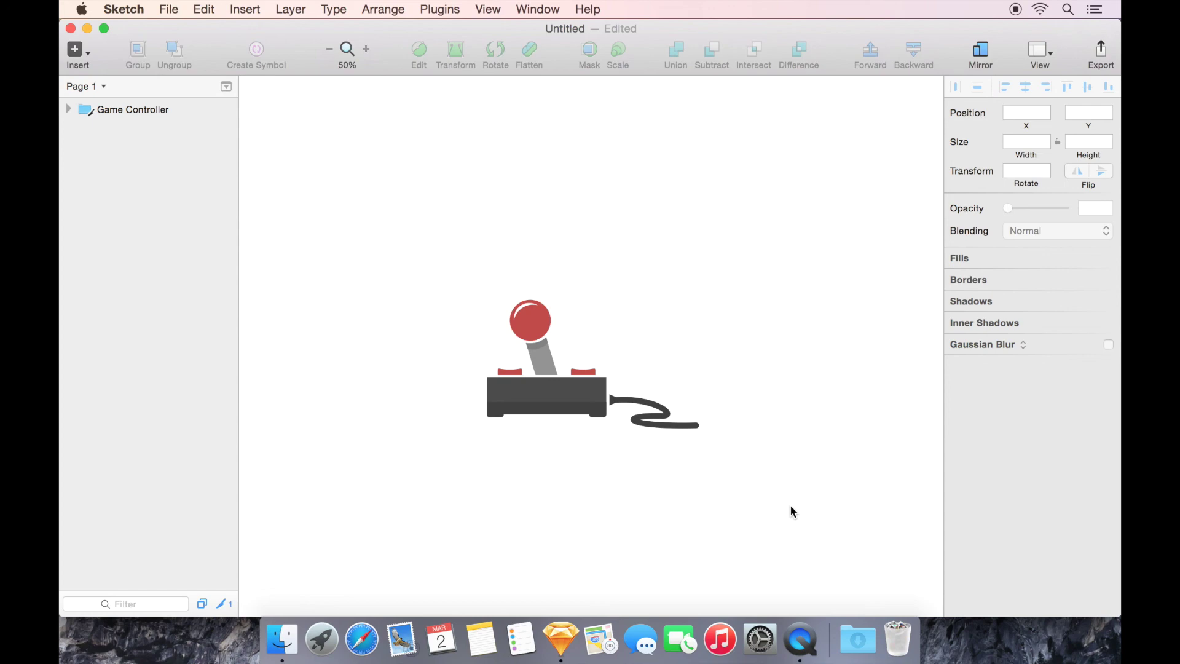
{"action": "left_click", "coordinate": [571, 650]}
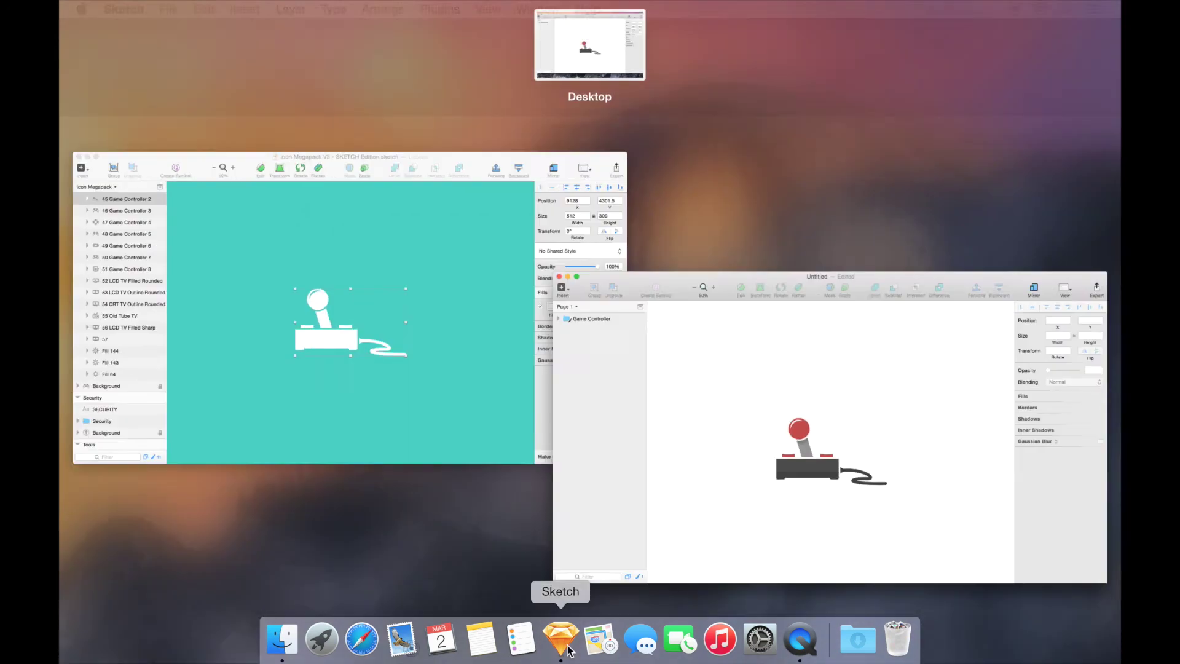
{"action": "left_click", "coordinate": [409, 400]}
{"action": "left_click", "coordinate": [574, 483]}
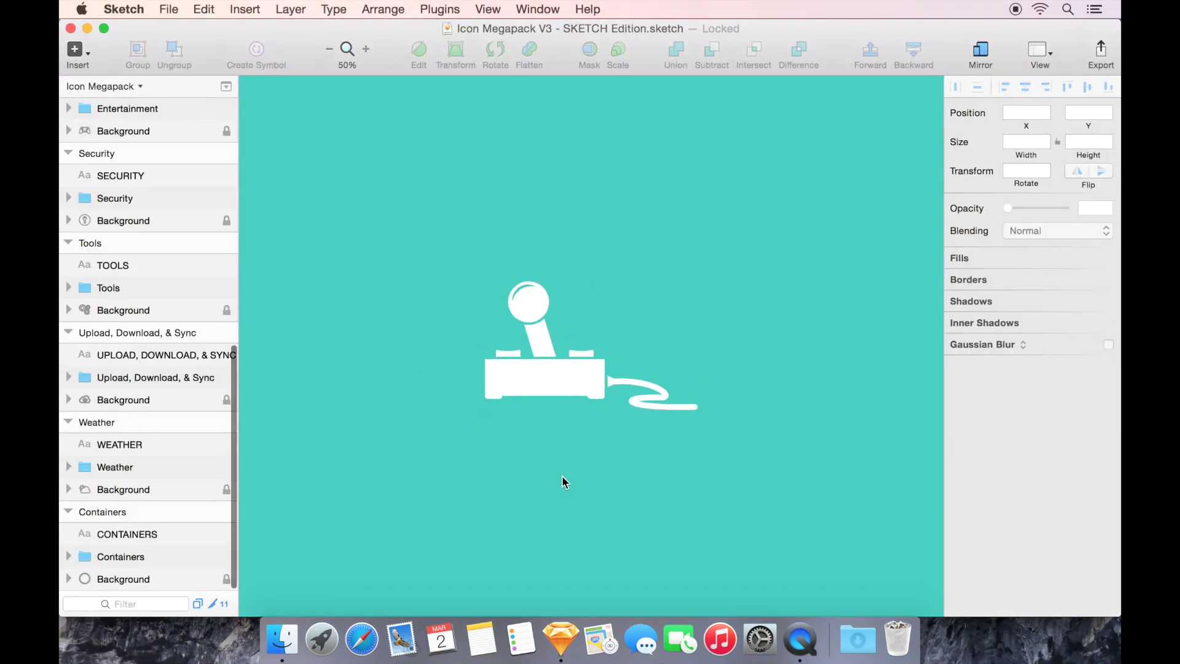